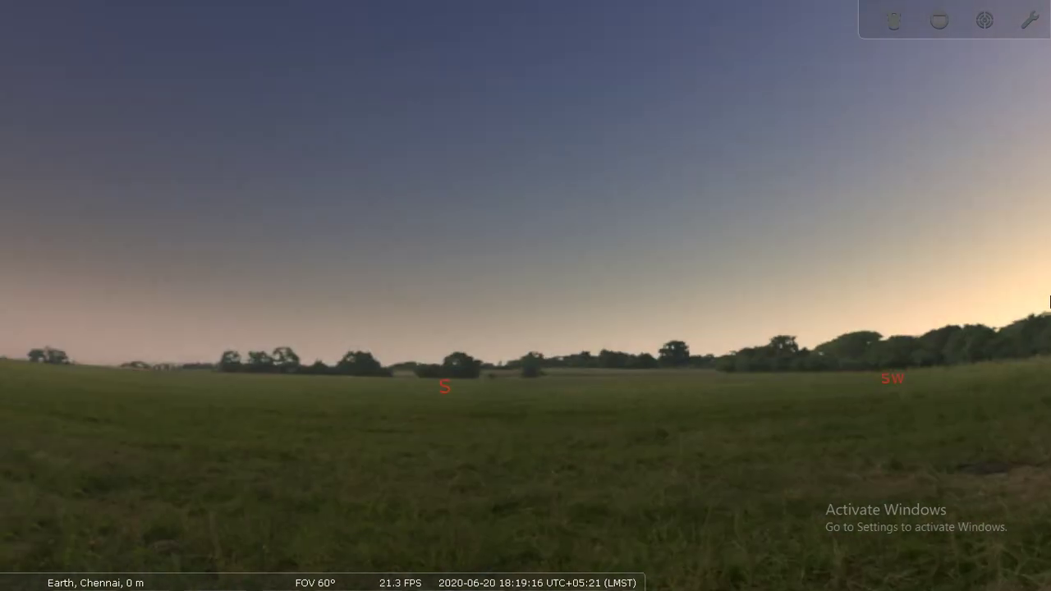
Step: Turn the dusk sky over Chennai to face east and widen the field of view to 83.7°
{"action": "left_click_drag", "start_coordinate": [470, 317], "coordinate": [886, 288]}
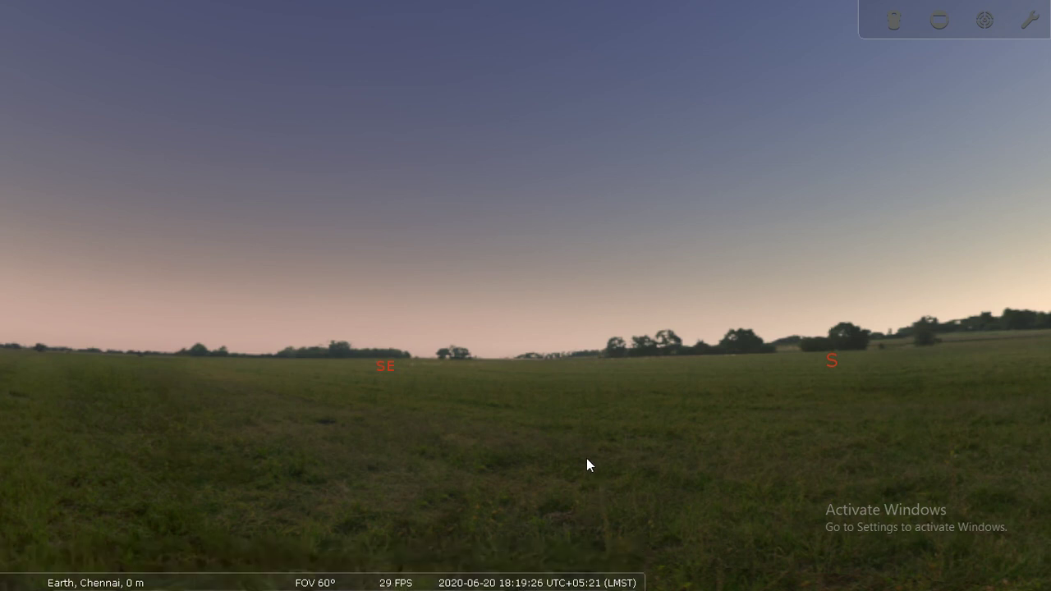
{"action": "left_click_drag", "start_coordinate": [380, 408], "coordinate": [639, 357]}
{"action": "scroll", "coordinate": [640, 356], "scroll_direction": "down", "scroll_amount": 3}
{"action": "left_click_drag", "start_coordinate": [422, 389], "coordinate": [267, 394]}
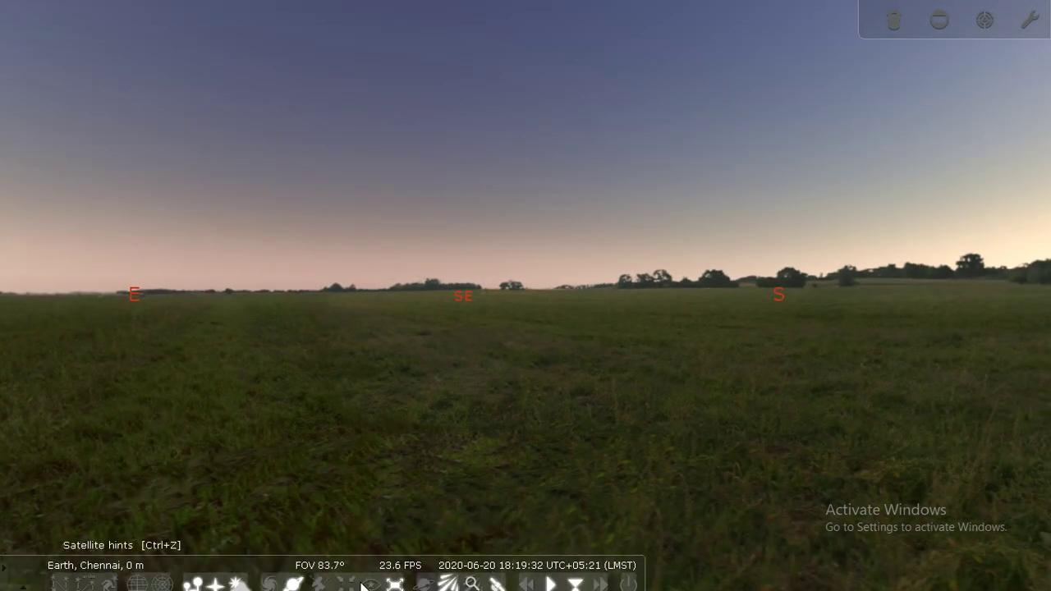
{"action": "mouse_move", "coordinate": [21, 558]}
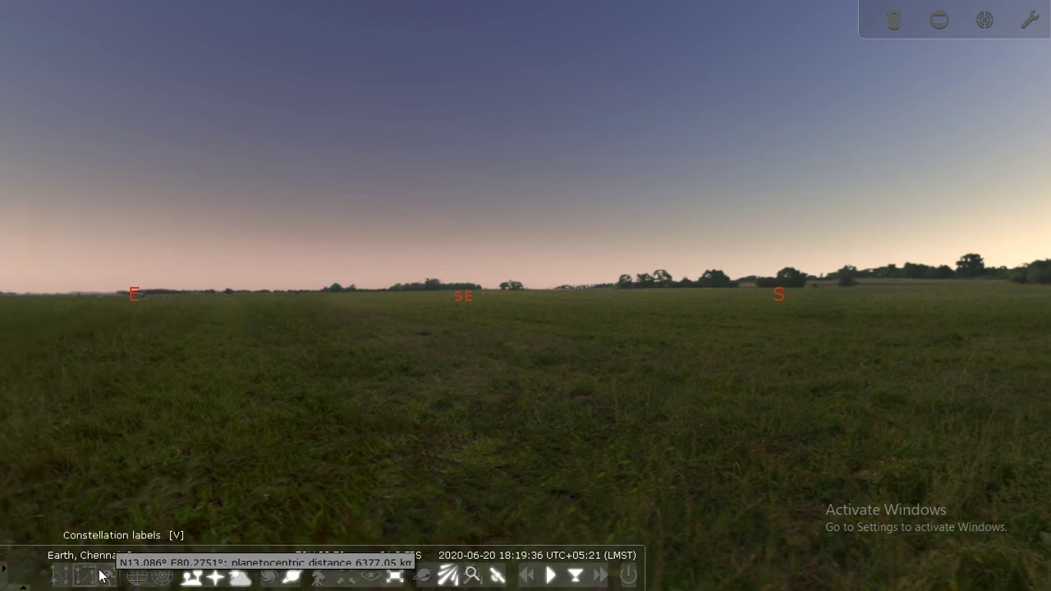
{"action": "mouse_move", "coordinate": [4, 353]}
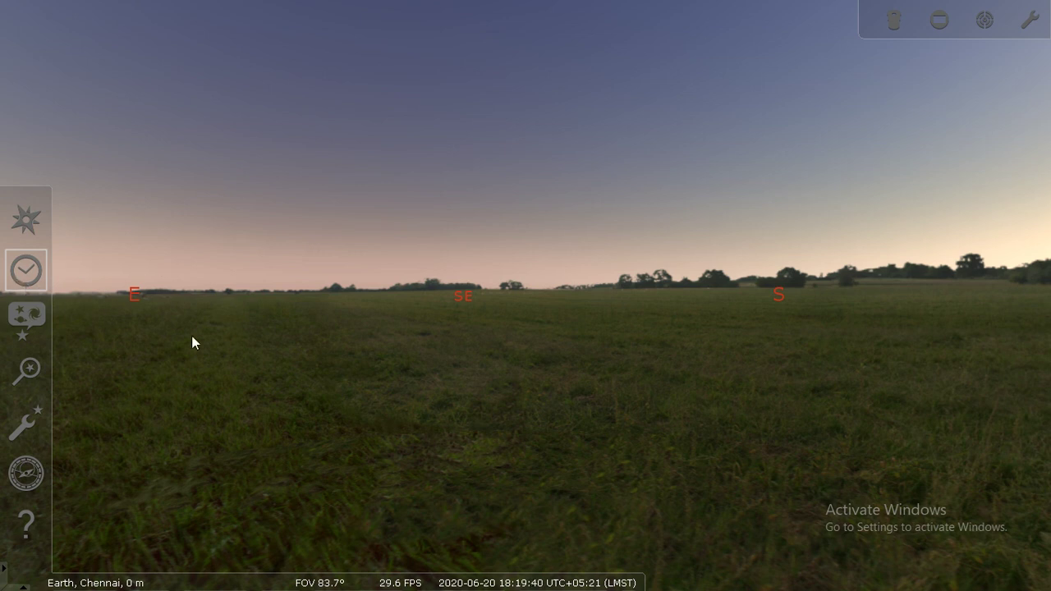
{"action": "mouse_move", "coordinate": [469, 570]}
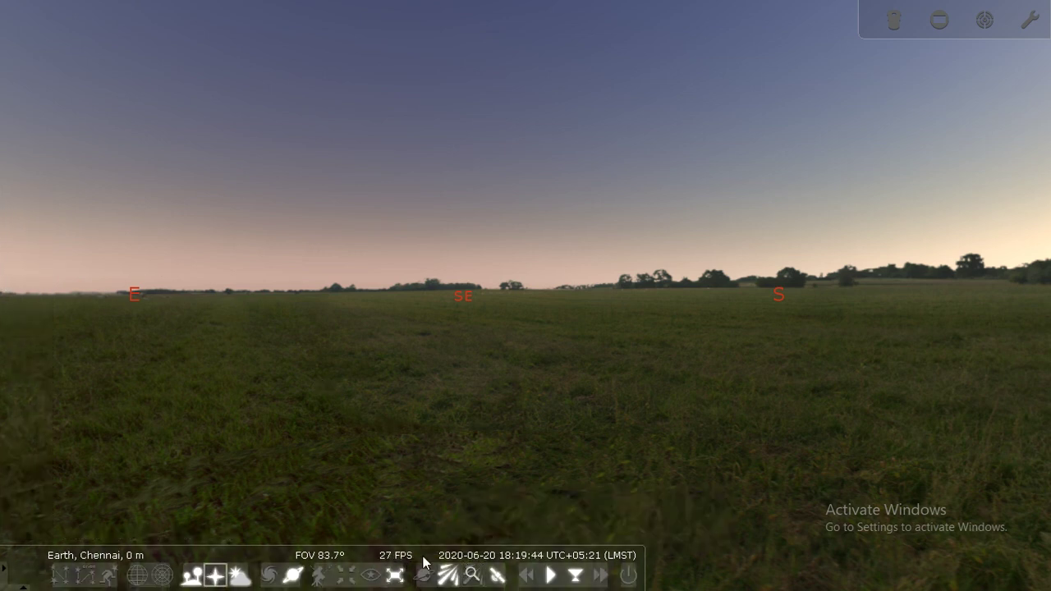
Step: Speed time forward into the morning and centre the view on the Sun
{"action": "key", "text": "l"}
{"action": "key", "text": "l"}
{"action": "key", "text": "l"}
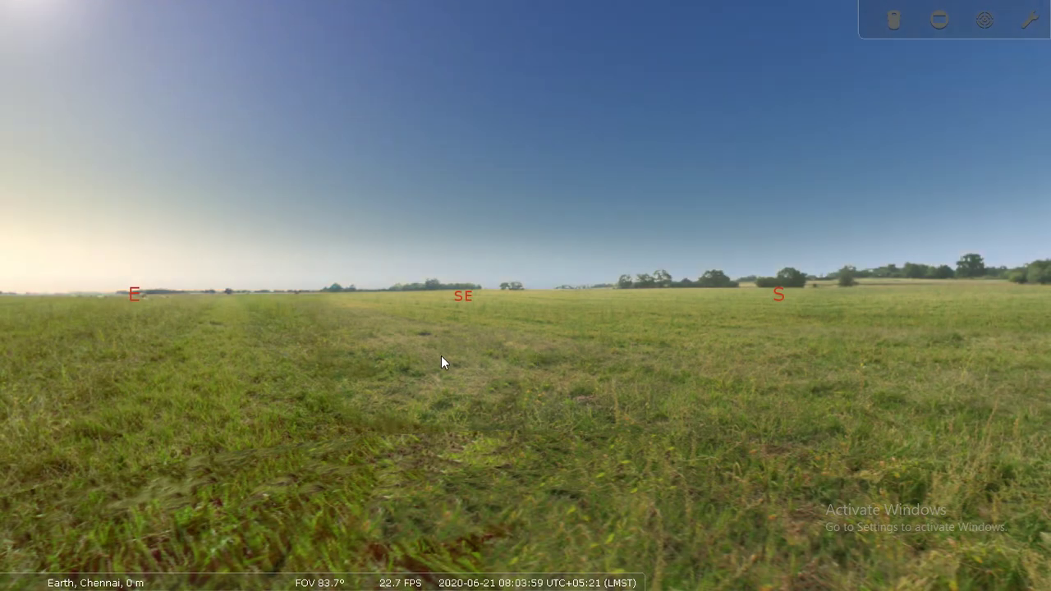
{"action": "left_click_drag", "start_coordinate": [442, 362], "coordinate": [876, 396]}
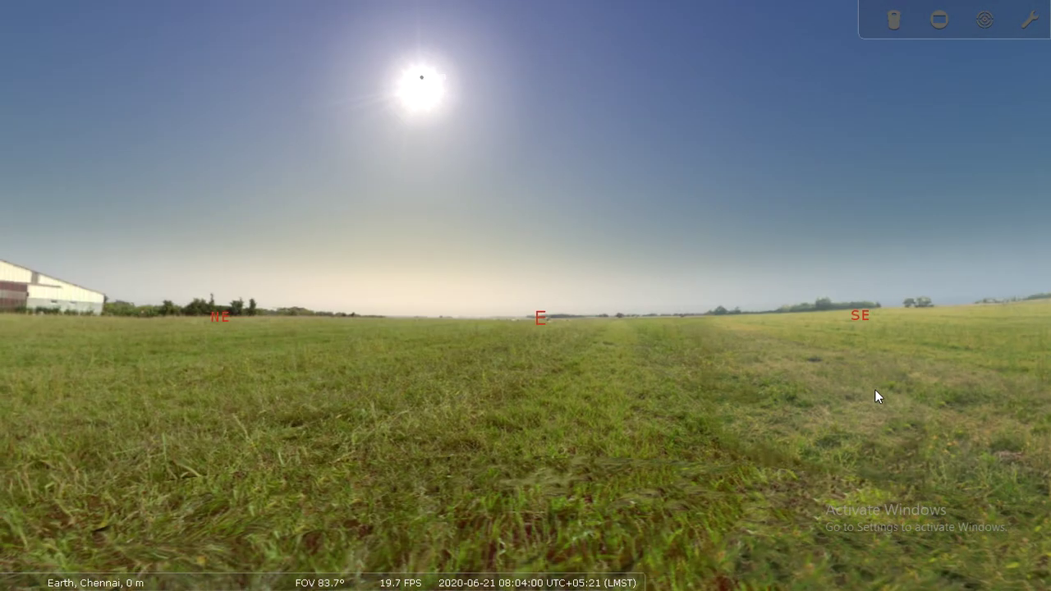
{"action": "scroll", "coordinate": [444, 235], "scroll_direction": "up", "scroll_amount": 5}
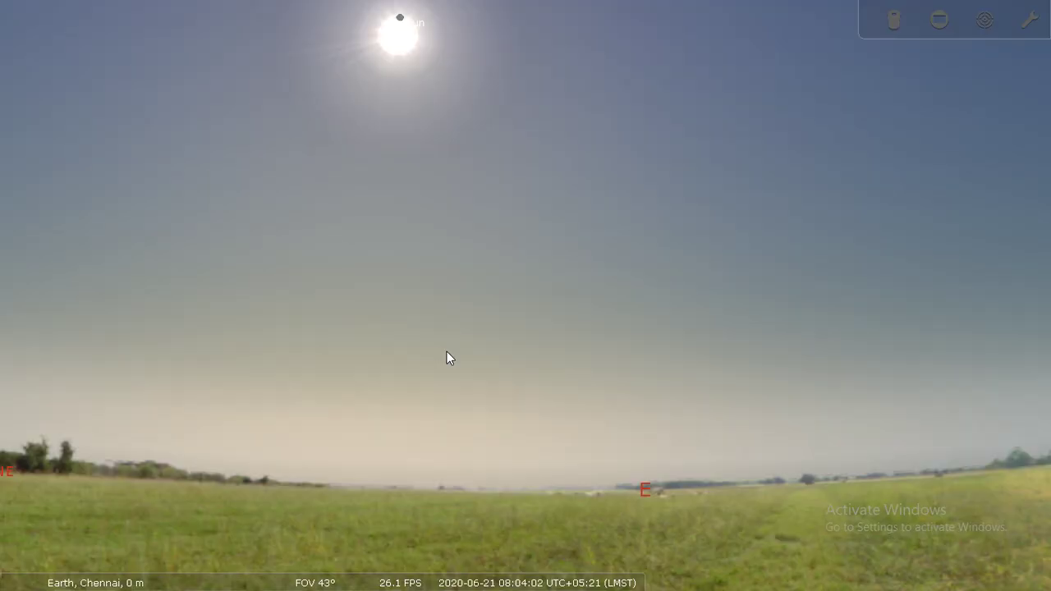
{"action": "key", "text": "space"}
Step: Adjust the zoom and bring the Sun to the middle of the view at 09:13
{"action": "scroll", "coordinate": [474, 361], "scroll_direction": "up", "scroll_amount": 5}
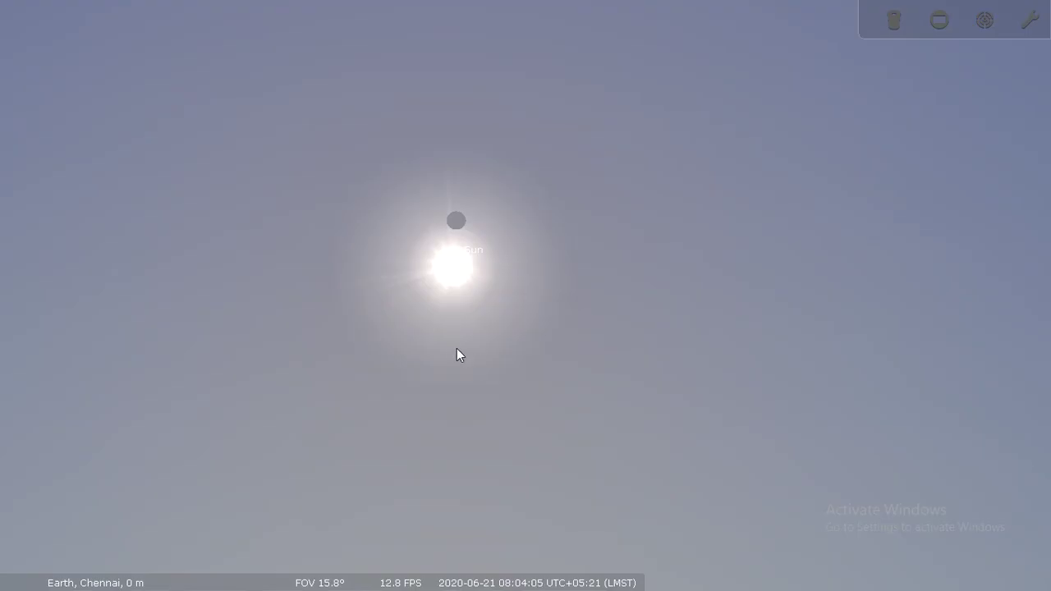
{"action": "scroll", "coordinate": [447, 349], "scroll_direction": "down", "scroll_amount": 2}
{"action": "scroll", "coordinate": [431, 340], "scroll_direction": "up", "scroll_amount": 5}
{"action": "scroll", "coordinate": [425, 338], "scroll_direction": "down", "scroll_amount": 4}
{"action": "scroll", "coordinate": [426, 338], "scroll_direction": "down", "scroll_amount": 5}
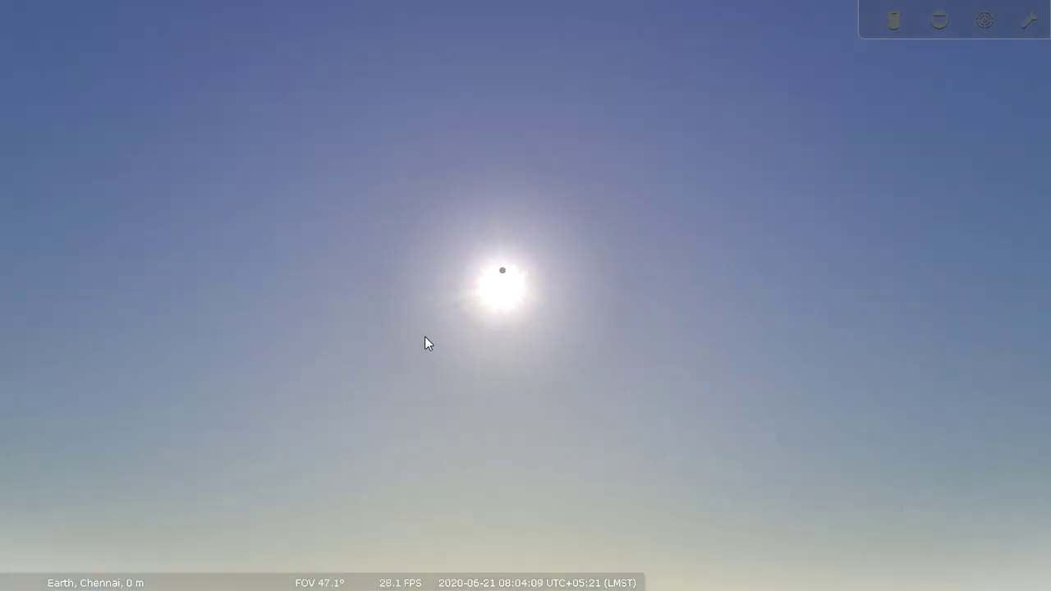
{"action": "scroll", "coordinate": [424, 337], "scroll_direction": "down", "scroll_amount": 4}
{"action": "scroll", "coordinate": [424, 337], "scroll_direction": "up", "scroll_amount": 1}
{"action": "scroll", "coordinate": [424, 336], "scroll_direction": "down", "scroll_amount": 2}
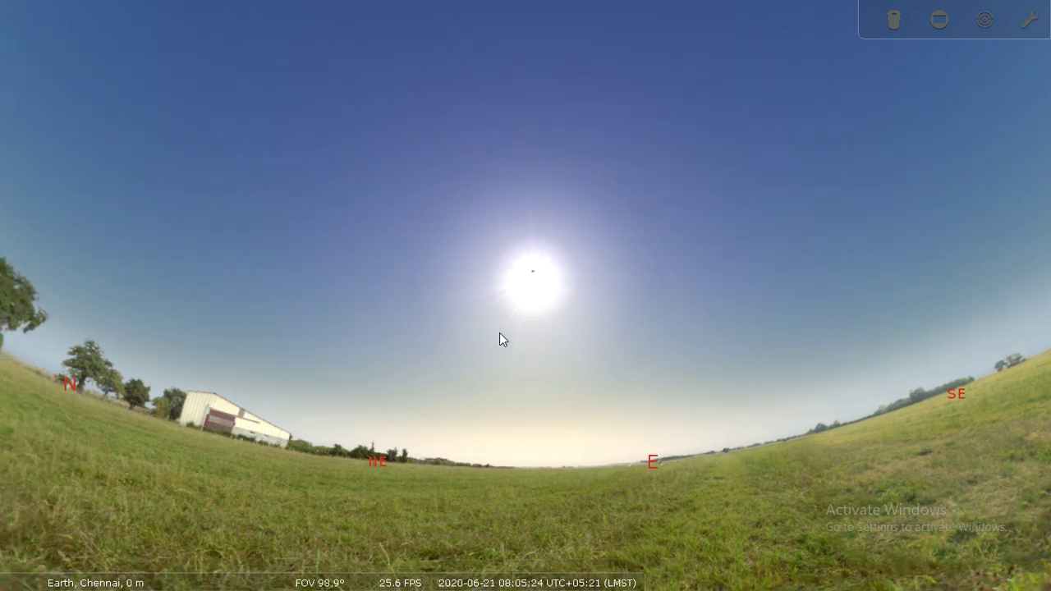
{"action": "scroll", "coordinate": [505, 287], "scroll_direction": "up", "scroll_amount": 5}
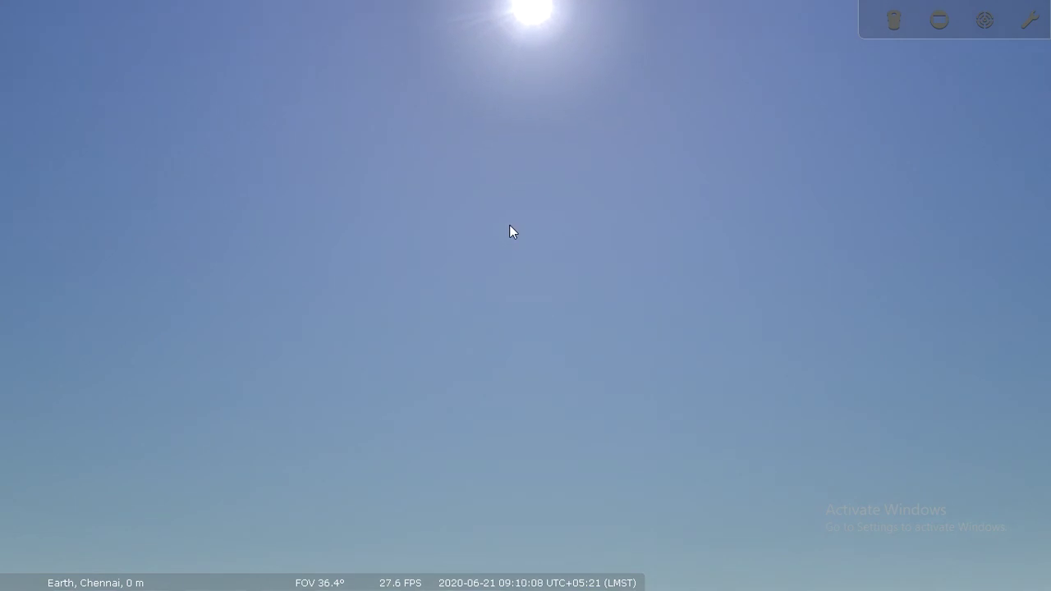
{"action": "scroll", "coordinate": [509, 224], "scroll_direction": "up", "scroll_amount": 2}
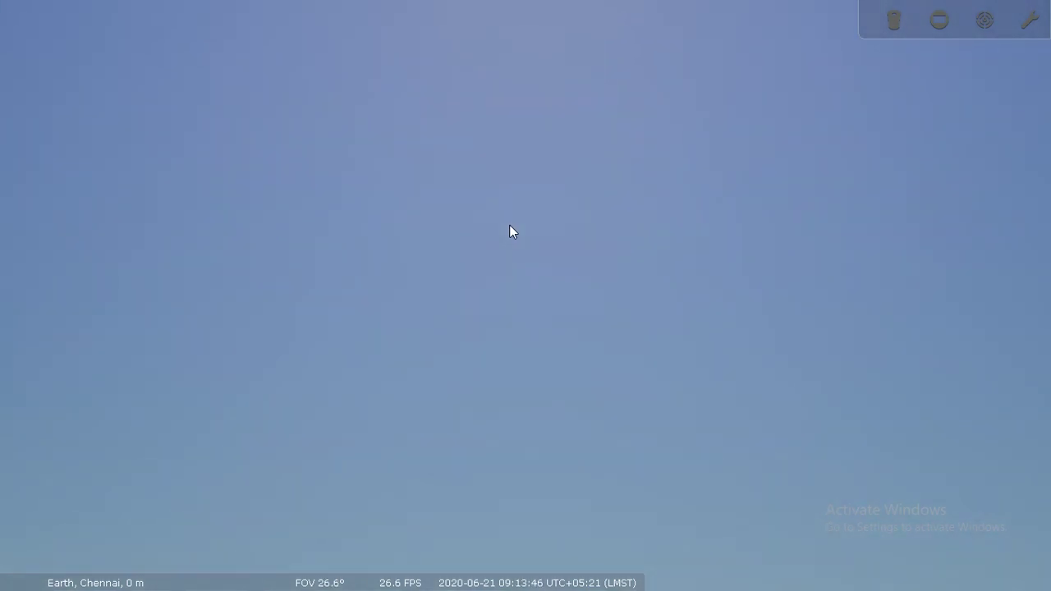
{"action": "scroll", "coordinate": [509, 225], "scroll_direction": "down", "scroll_amount": 4}
{"action": "left_click_drag", "start_coordinate": [509, 225], "coordinate": [518, 368]}
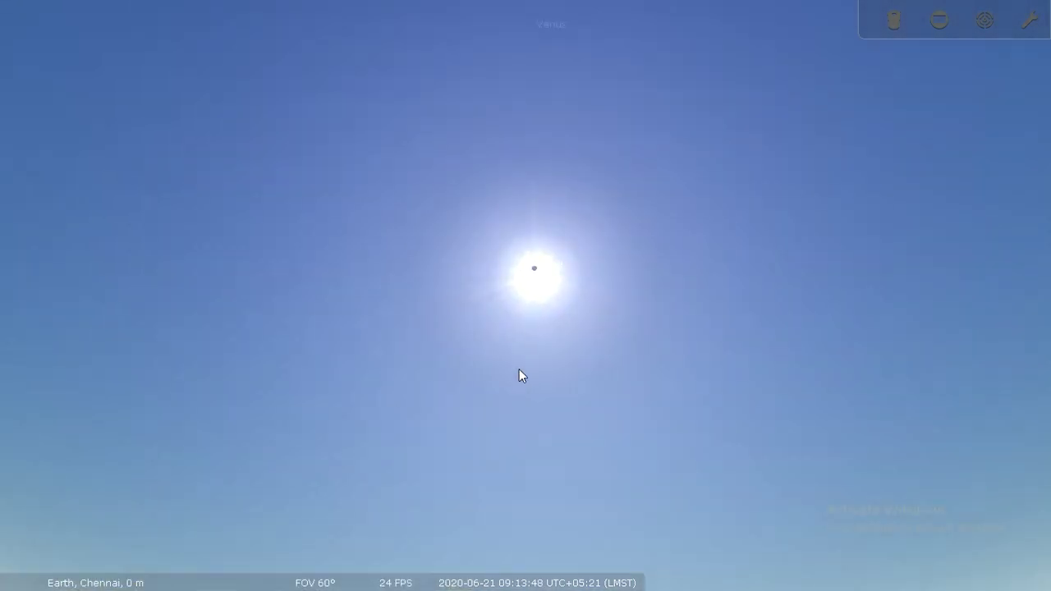
Step: Select the Sun, then set object information display to None in the Configuration window
{"action": "left_click", "coordinate": [536, 283]}
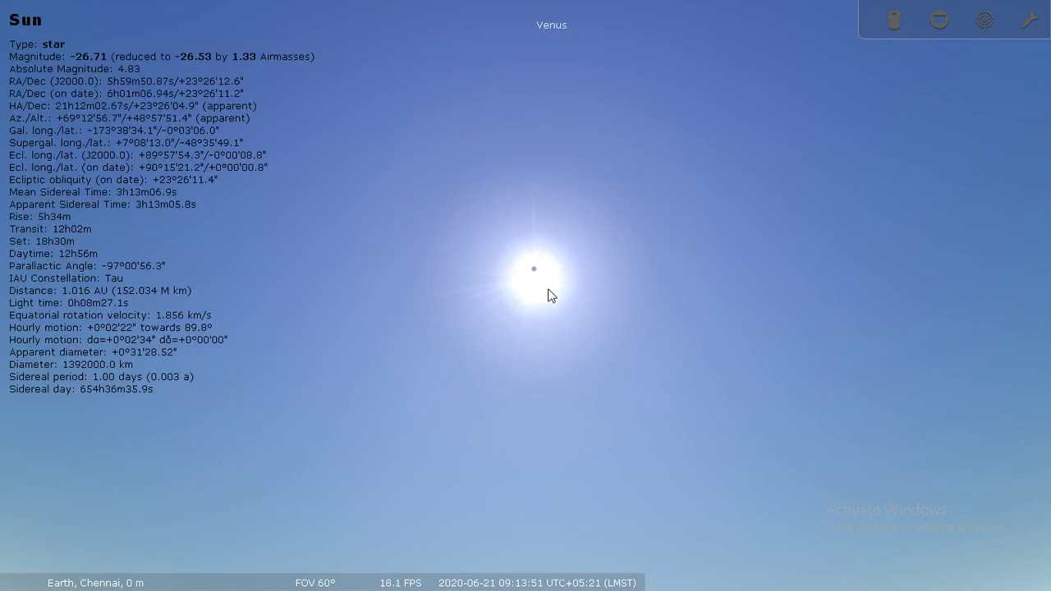
{"action": "mouse_move", "coordinate": [17, 517]}
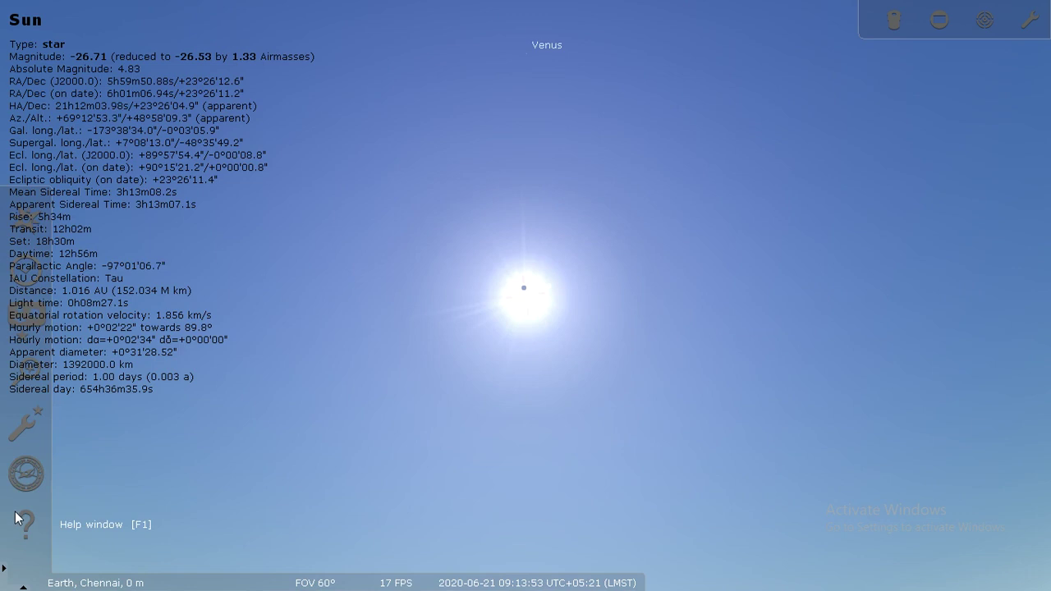
{"action": "left_click", "coordinate": [25, 424]}
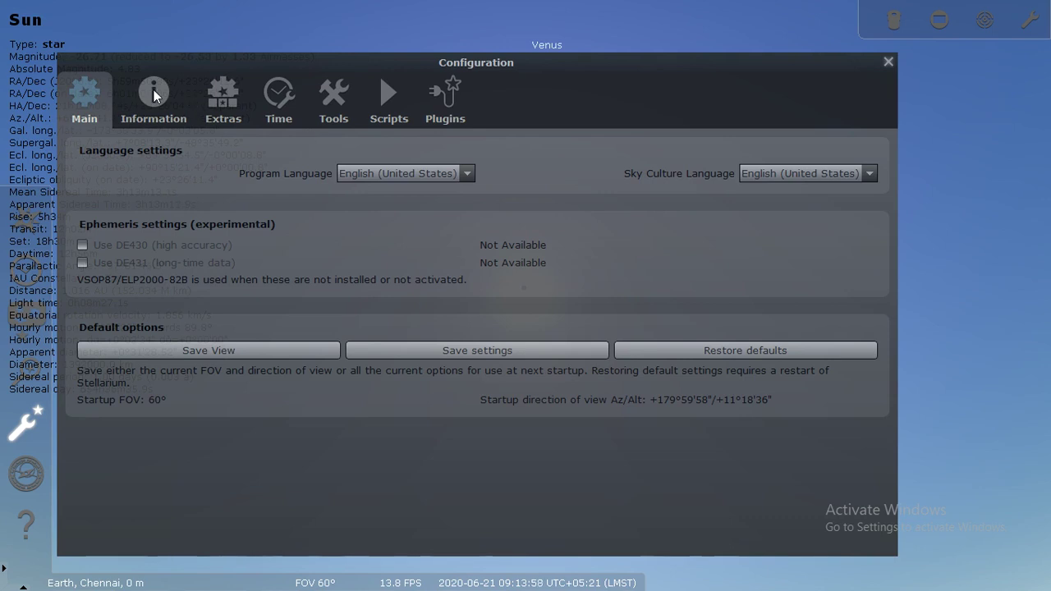
{"action": "left_click", "coordinate": [154, 95]}
{"action": "left_click", "coordinate": [488, 170]}
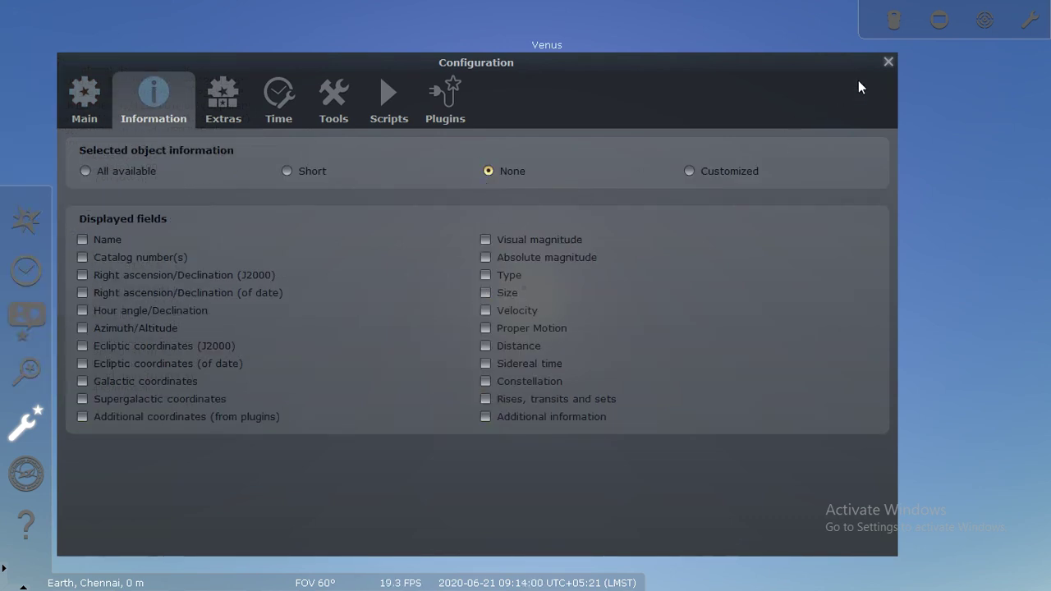
{"action": "left_click", "coordinate": [889, 63]}
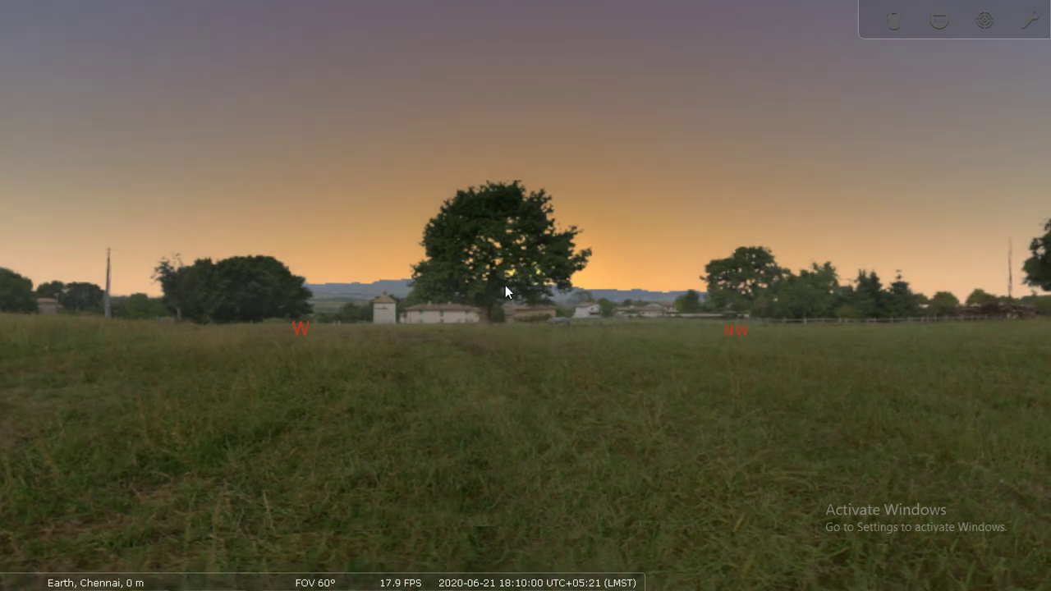
Step: Rewind the clock to about 11:45 and return to normal time rate
{"action": "key", "text": "j"}
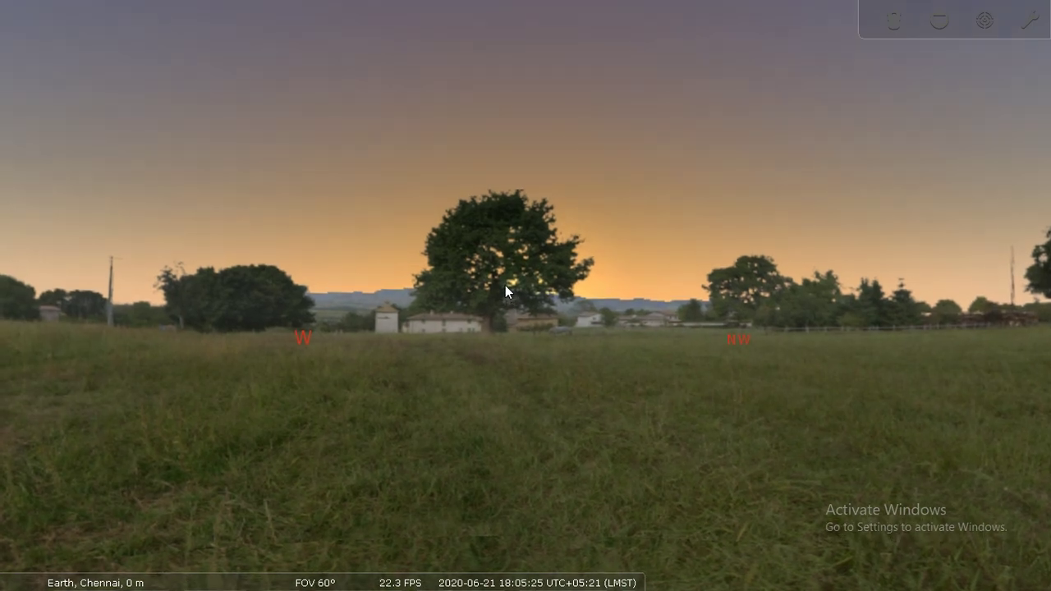
{"action": "key", "text": "j"}
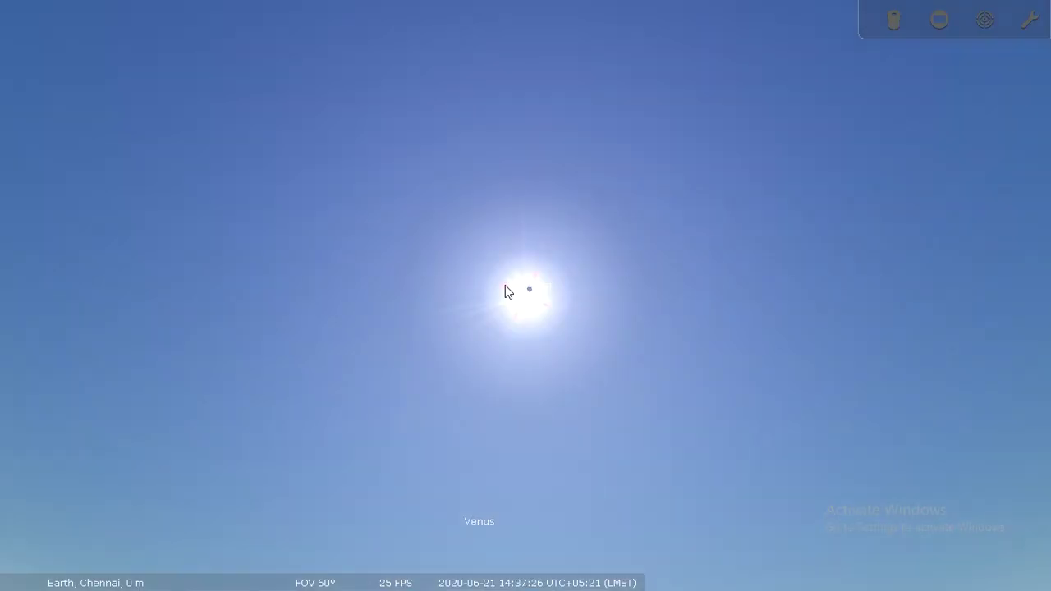
{"action": "key", "text": "k"}
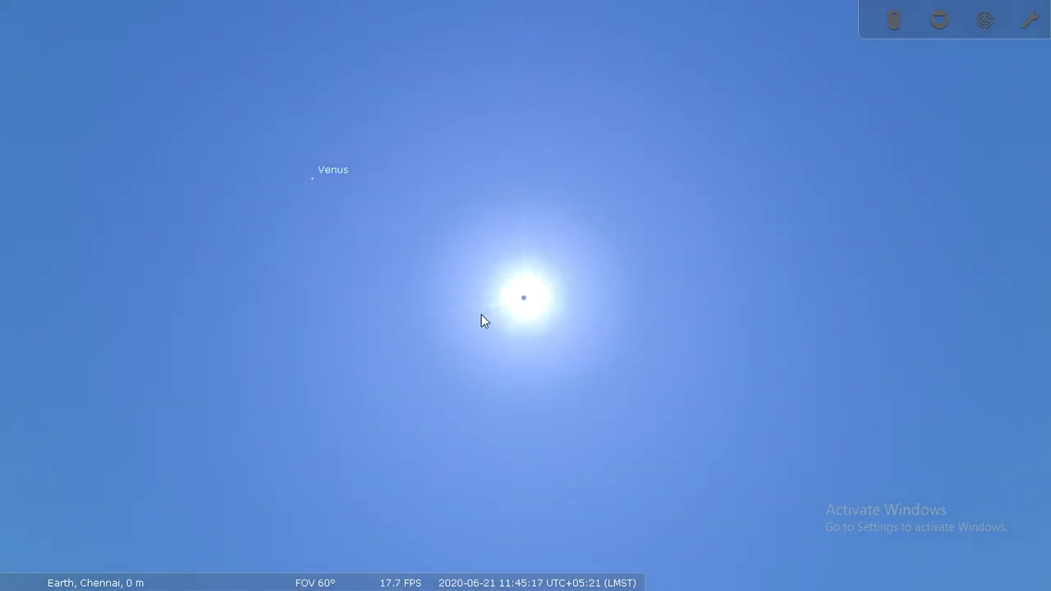
Step: Zoom in on the Sun and turn off the atmosphere to show the partial eclipse
{"action": "scroll", "coordinate": [510, 312], "scroll_direction": "up", "scroll_amount": 3}
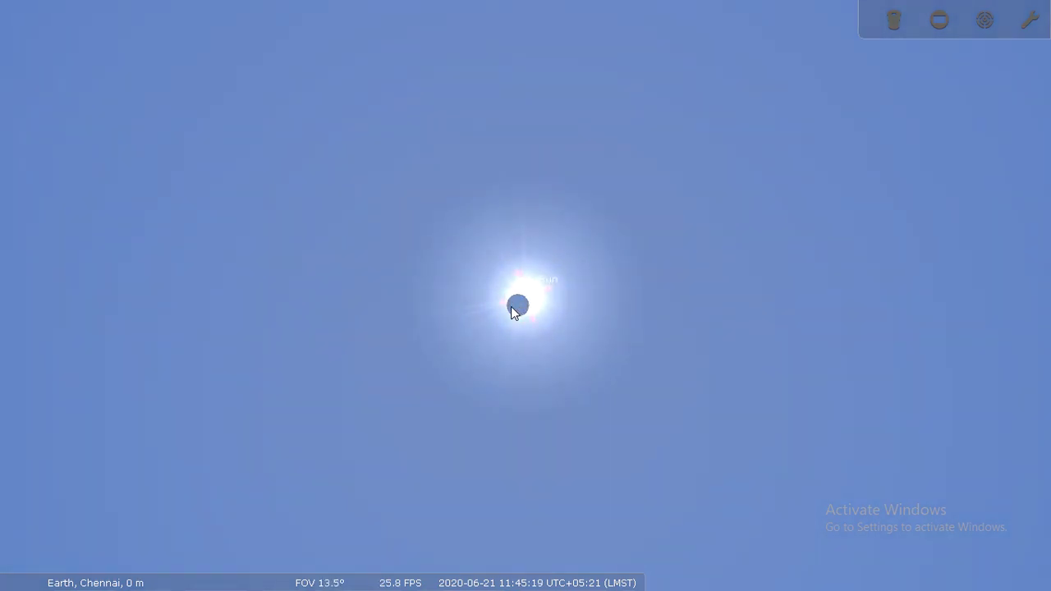
{"action": "scroll", "coordinate": [511, 311], "scroll_direction": "up", "scroll_amount": 5}
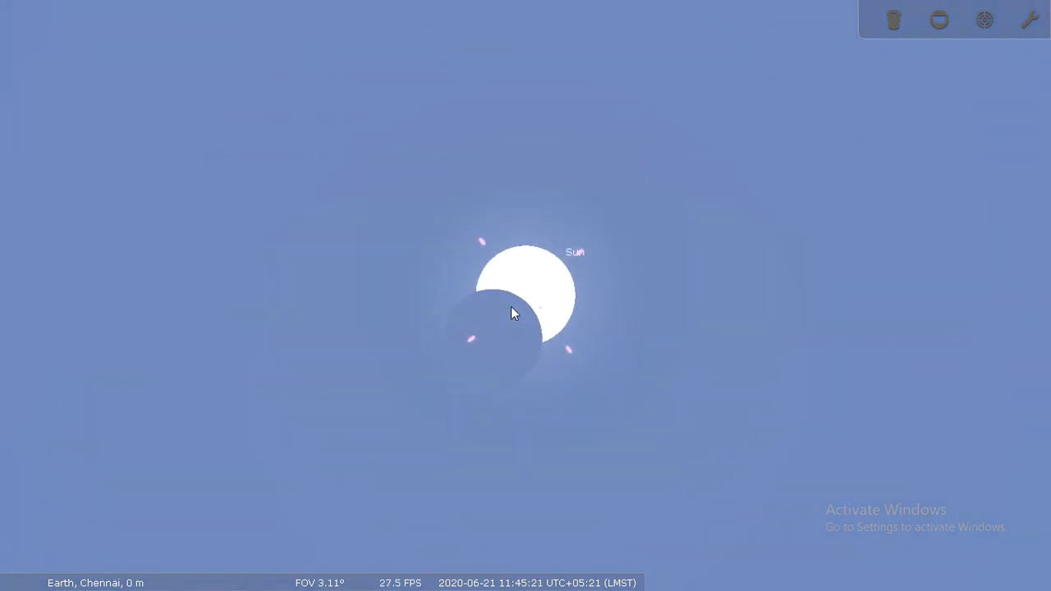
{"action": "key", "text": "a"}
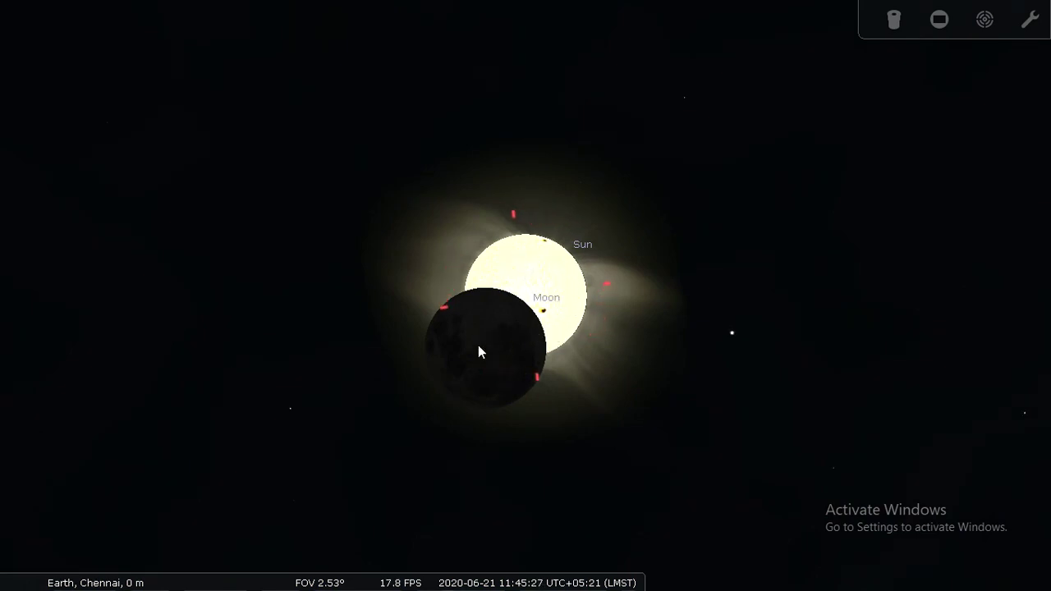
{"action": "scroll", "coordinate": [535, 324], "scroll_direction": "up", "scroll_amount": 3}
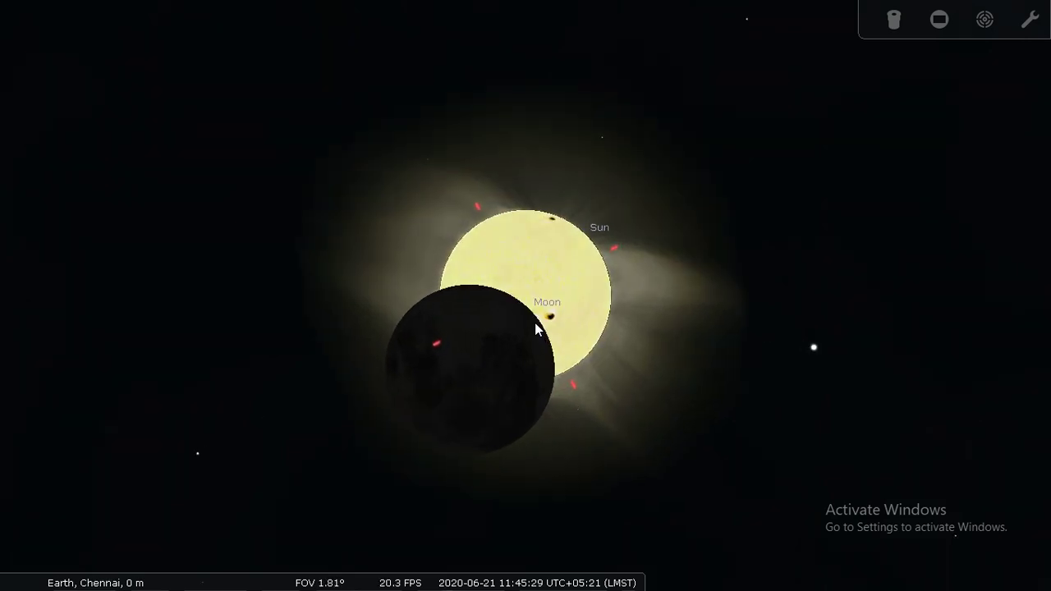
{"action": "scroll", "coordinate": [535, 323], "scroll_direction": "up", "scroll_amount": 1}
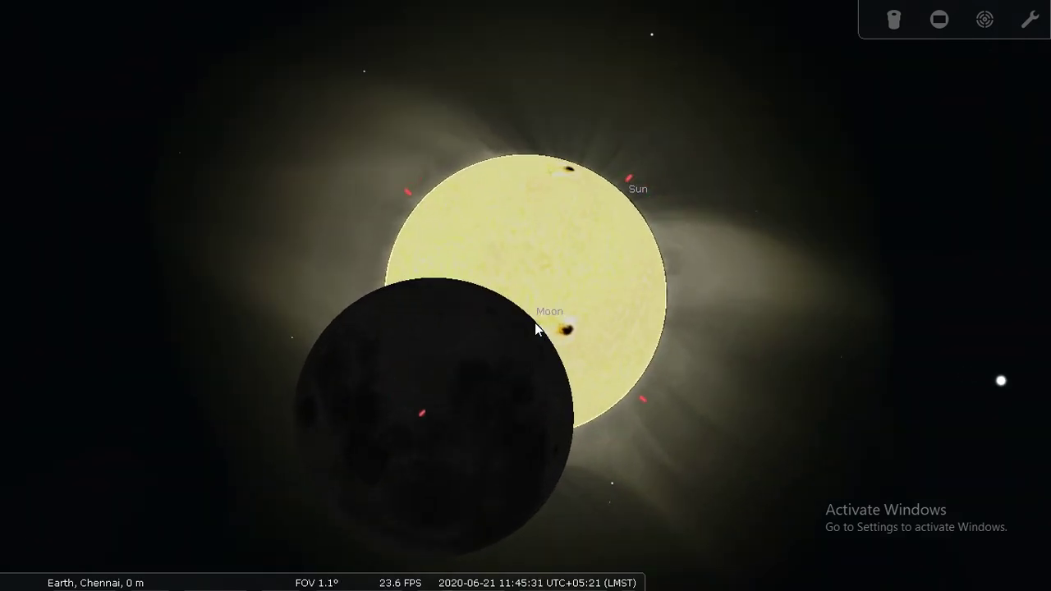
{"action": "scroll", "coordinate": [534, 323], "scroll_direction": "down", "scroll_amount": 1}
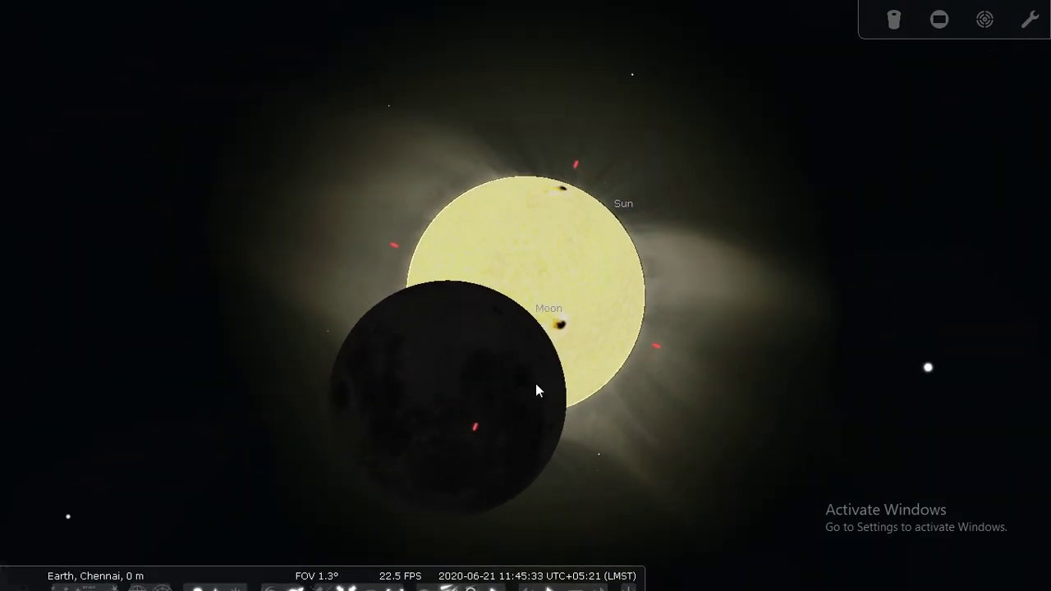
{"action": "scroll", "coordinate": [540, 378], "scroll_direction": "up", "scroll_amount": 1}
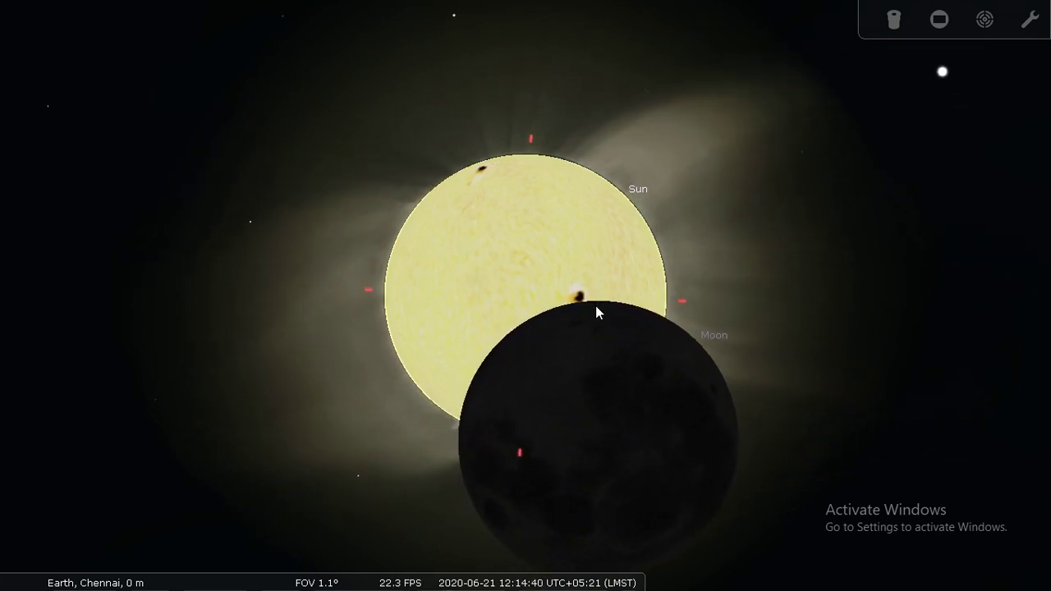
Step: Speed up time with L, then slow it with J as the Moon crosses the Sun
{"action": "key", "text": "l"}
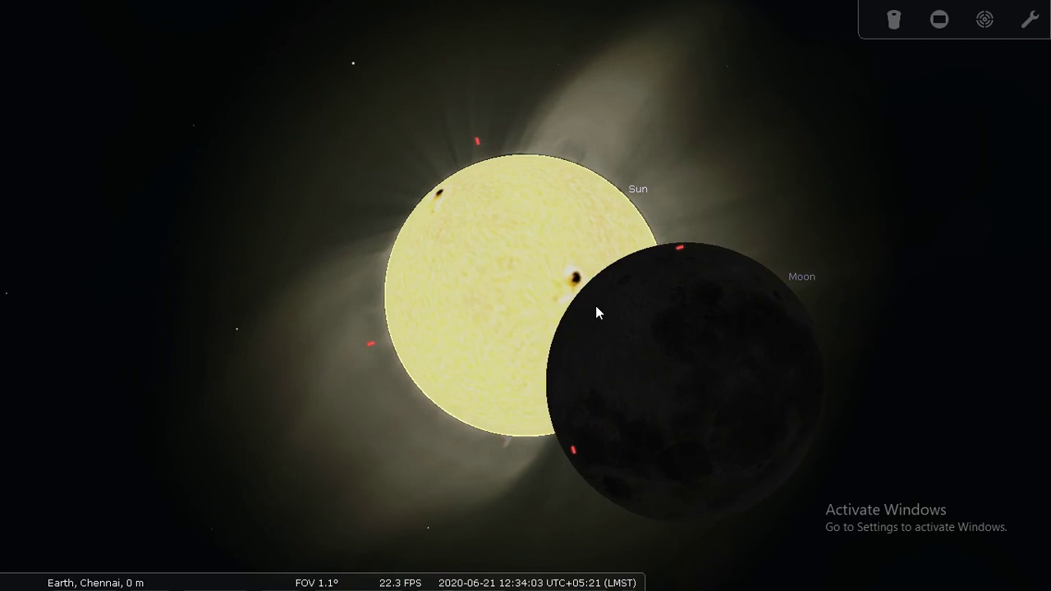
{"action": "key", "text": "j"}
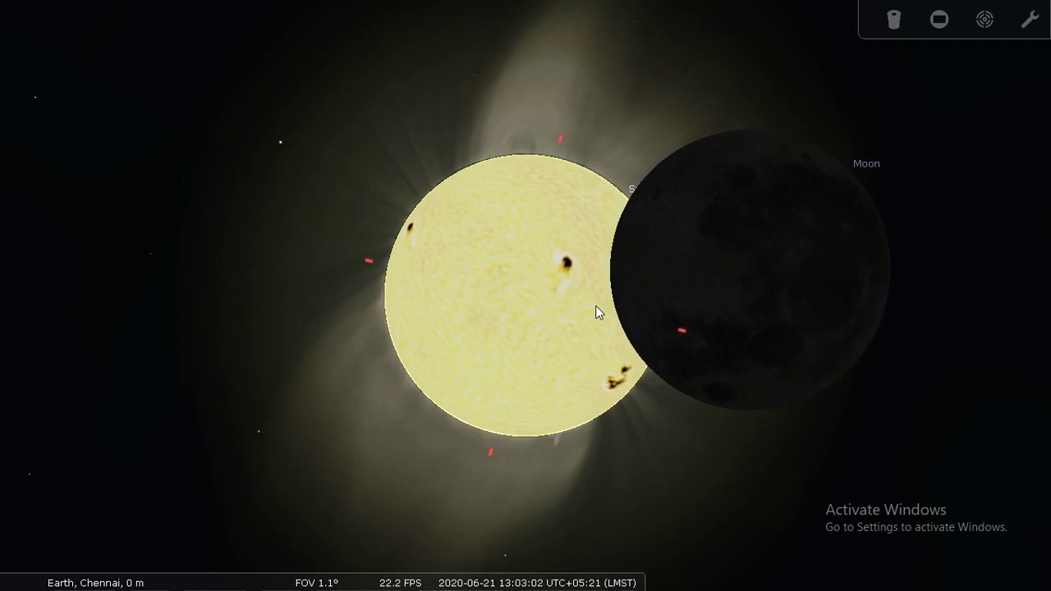
Step: Zoom out to a wide fisheye view, lower it to the horizon, and open the Location window
{"action": "scroll", "coordinate": [595, 306], "scroll_direction": "down", "scroll_amount": 2}
{"action": "scroll", "coordinate": [596, 307], "scroll_direction": "down", "scroll_amount": 5}
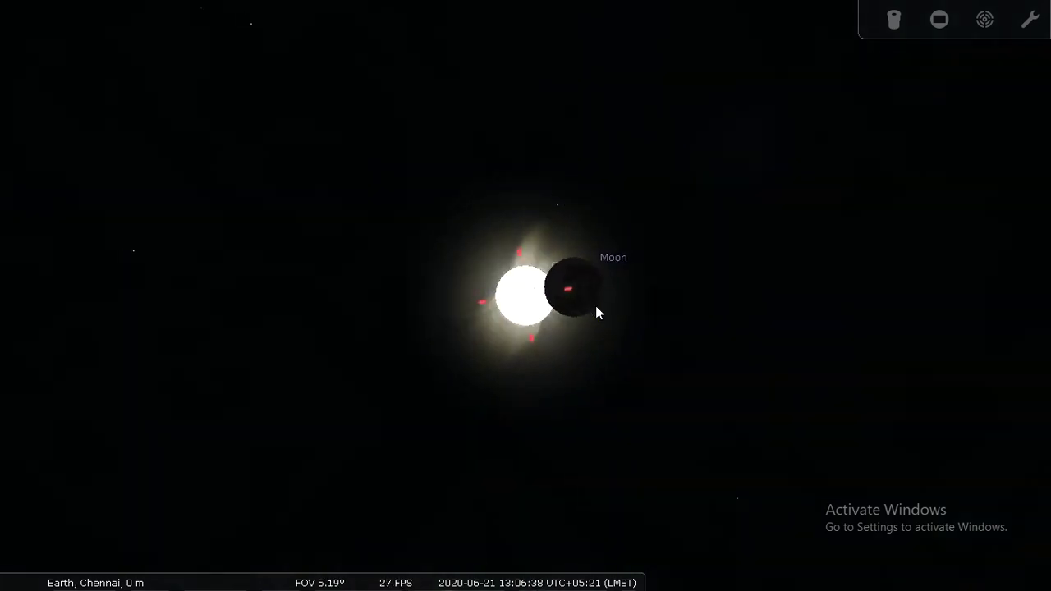
{"action": "scroll", "coordinate": [596, 307], "scroll_direction": "down", "scroll_amount": 5}
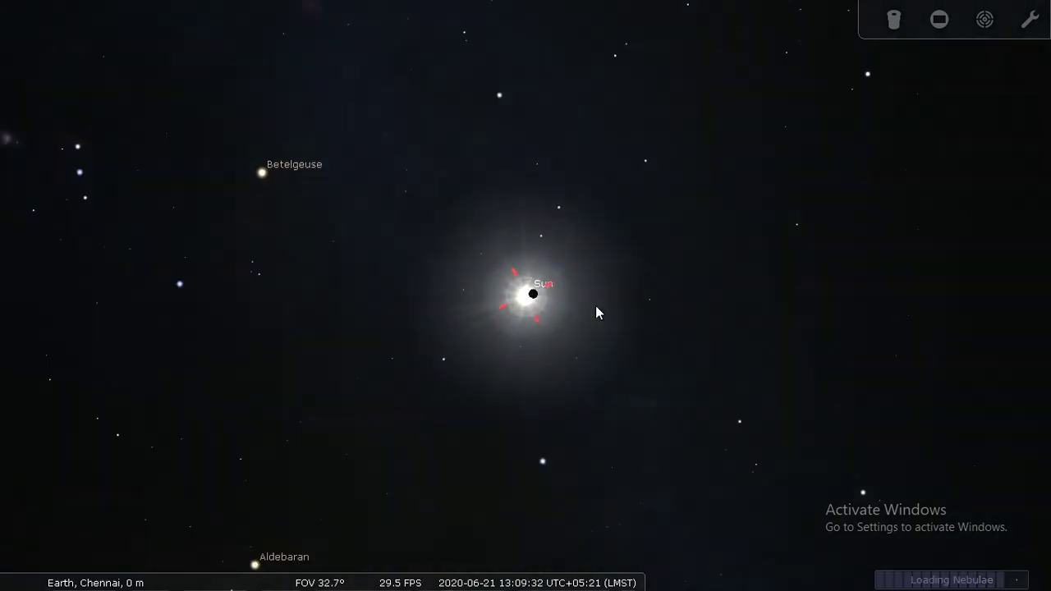
{"action": "scroll", "coordinate": [509, 336], "scroll_direction": "down", "scroll_amount": 3}
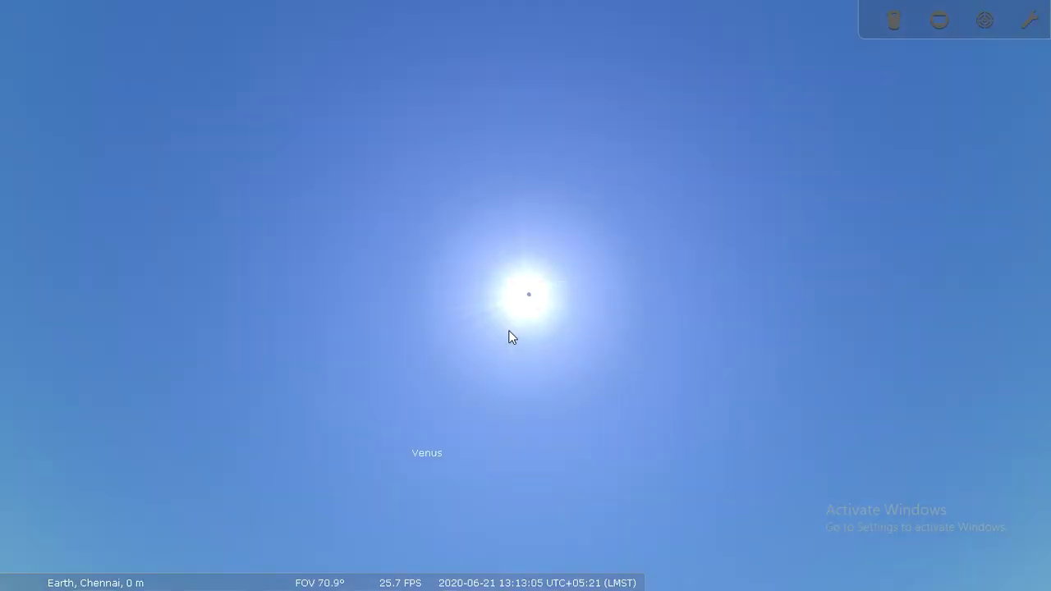
{"action": "scroll", "coordinate": [503, 337], "scroll_direction": "down", "scroll_amount": 5}
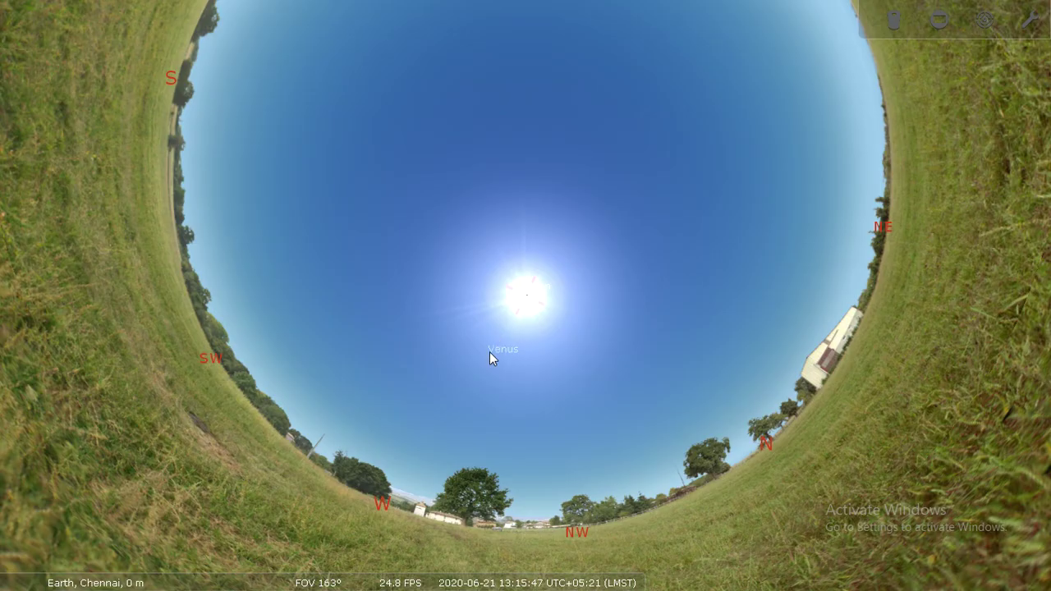
{"action": "left_click_drag", "start_coordinate": [482, 482], "coordinate": [632, 312]}
{"action": "scroll", "coordinate": [367, 277], "scroll_direction": "up", "scroll_amount": 2}
{"action": "scroll", "coordinate": [367, 276], "scroll_direction": "up", "scroll_amount": 3}
{"action": "mouse_move", "coordinate": [1, 492]}
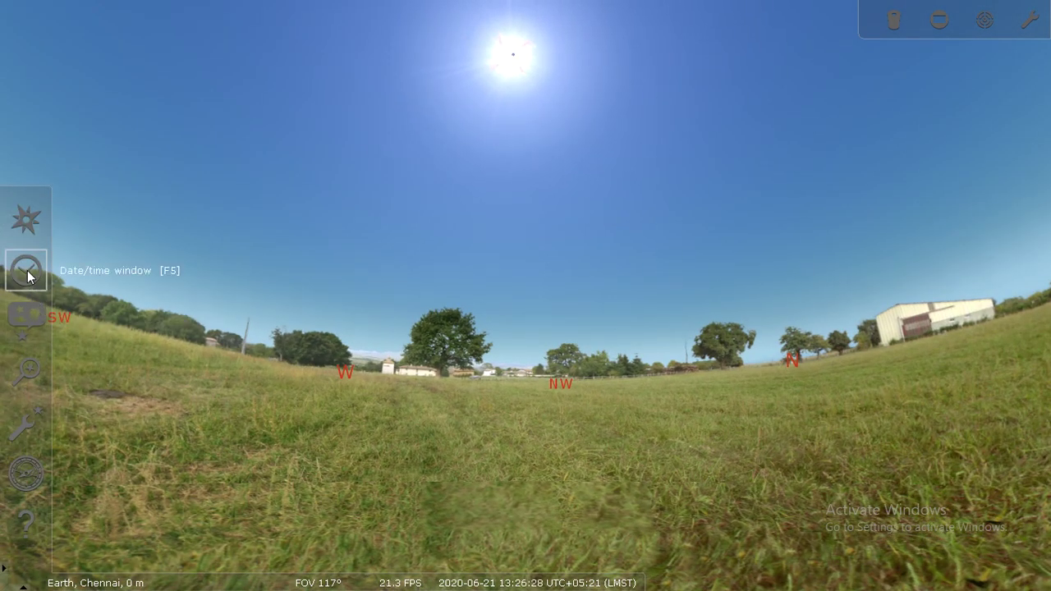
{"action": "left_click", "coordinate": [39, 221]}
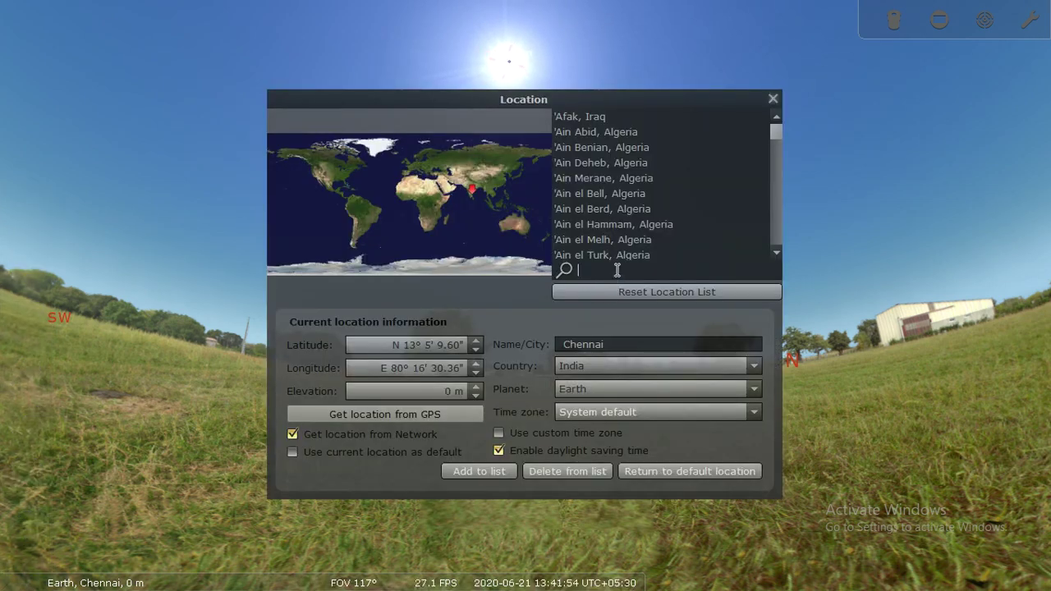
Step: Set the observing location to Sirsa, India (205 m) and restore the normal time rate
{"action": "type", "text": "sirsa"}
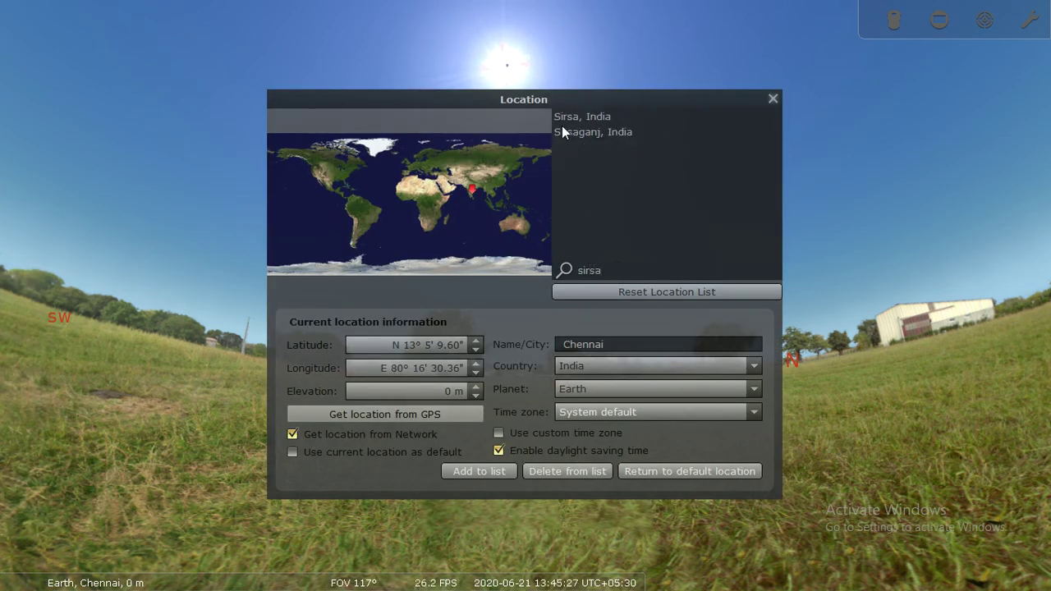
{"action": "left_click", "coordinate": [579, 117]}
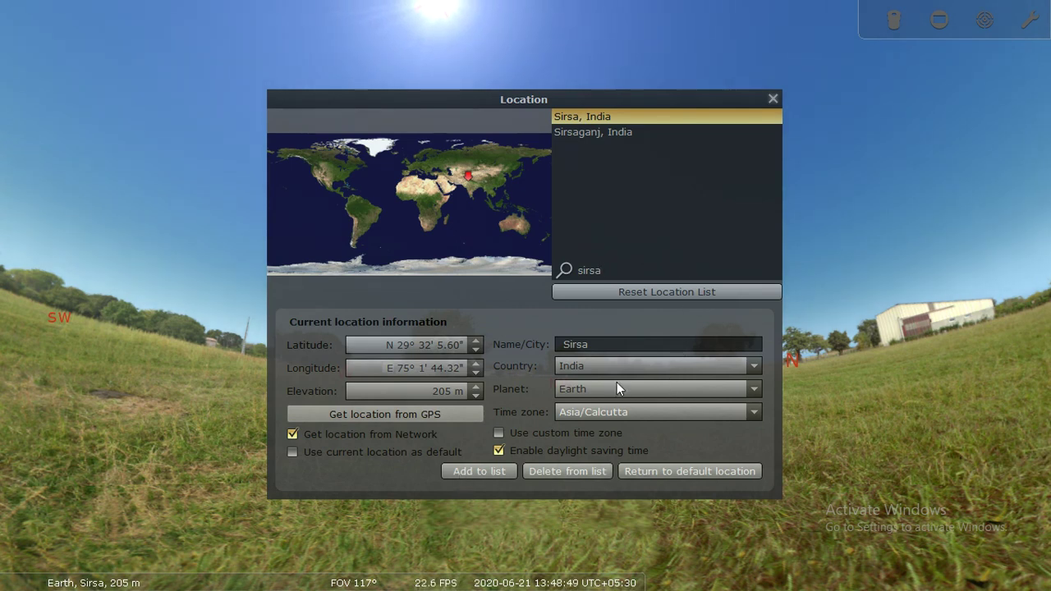
{"action": "left_click", "coordinate": [773, 99]}
{"action": "left_click_drag", "start_coordinate": [450, 228], "coordinate": [554, 277]}
{"action": "left_click", "coordinate": [576, 575]}
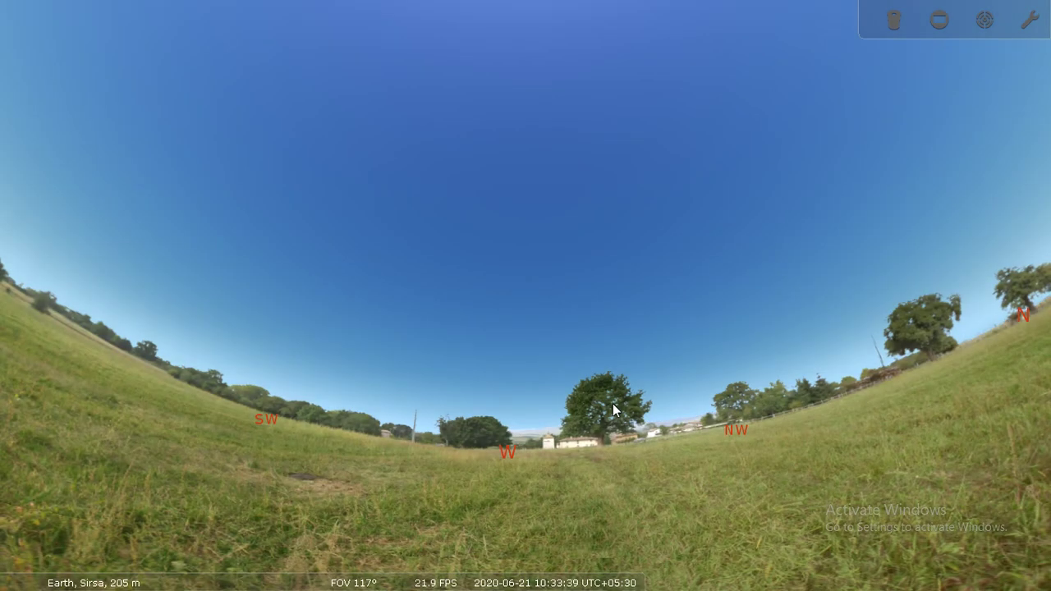
Step: Swing the view toward the southeast and zoom in on the Sun over Sirsa at 10:33
{"action": "scroll", "coordinate": [525, 383], "scroll_direction": "up", "scroll_amount": 3}
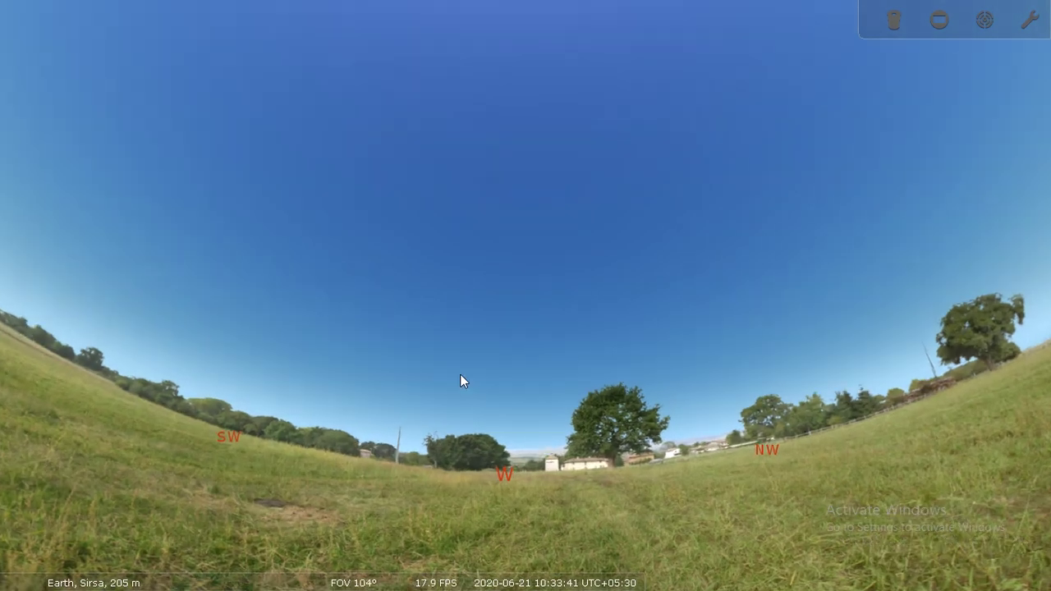
{"action": "left_click_drag", "start_coordinate": [442, 294], "coordinate": [891, 98]}
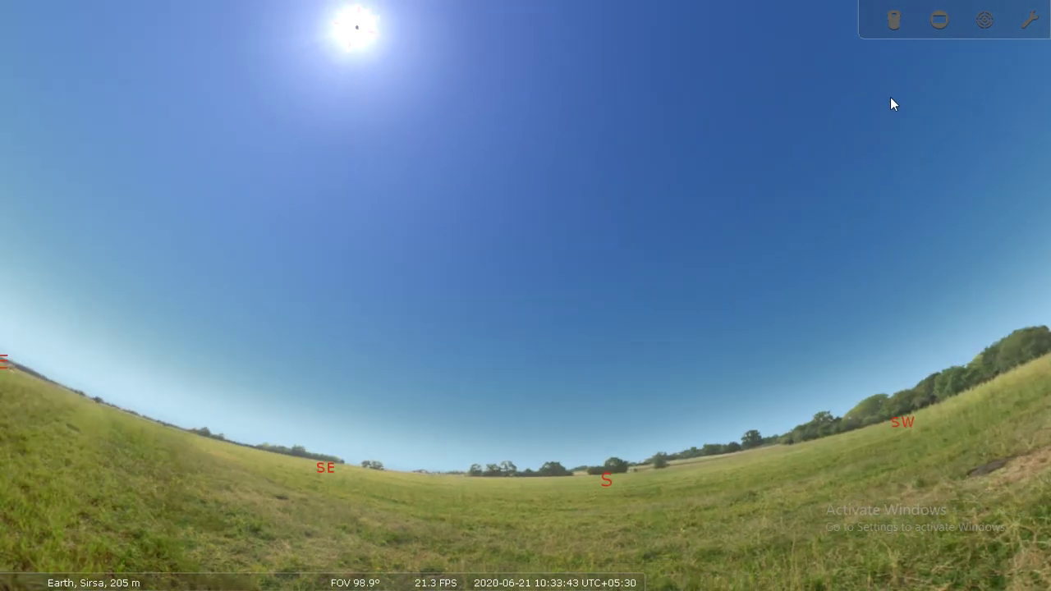
{"action": "left_click_drag", "start_coordinate": [528, 273], "coordinate": [412, 217]}
{"action": "scroll", "coordinate": [412, 218], "scroll_direction": "up", "scroll_amount": 3}
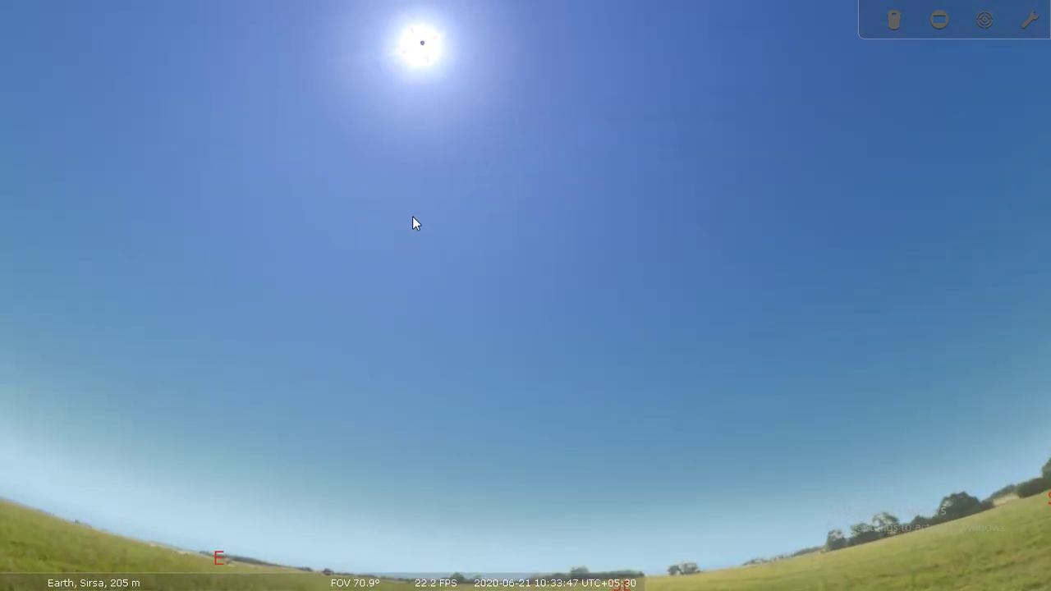
{"action": "key", "text": "slash"}
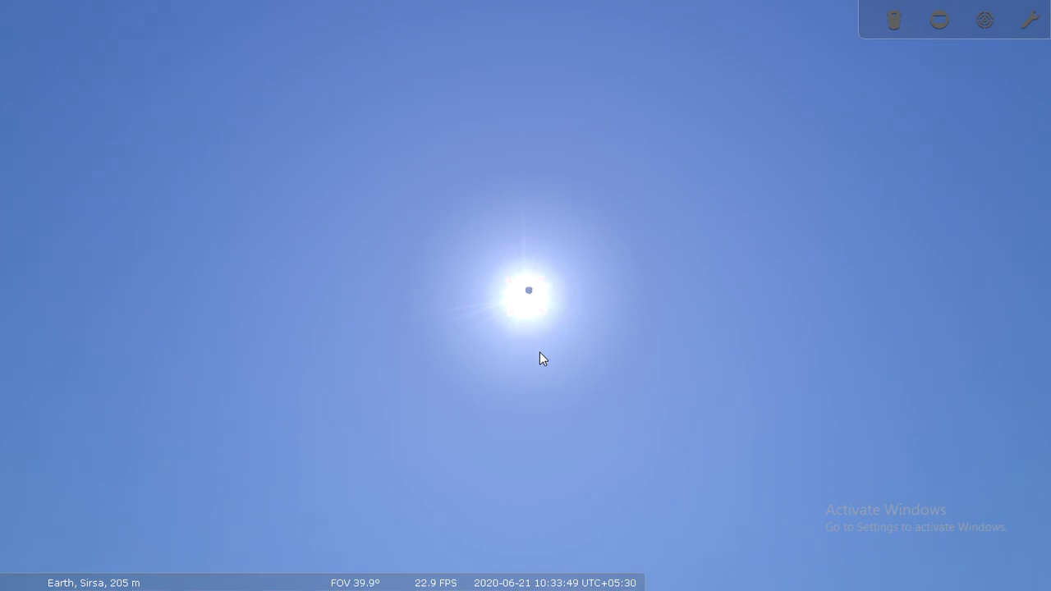
Step: Zoom in on the Sun and turn off the atmosphere to reveal the Moon on its upper right
{"action": "scroll", "coordinate": [539, 351], "scroll_direction": "up", "scroll_amount": 5}
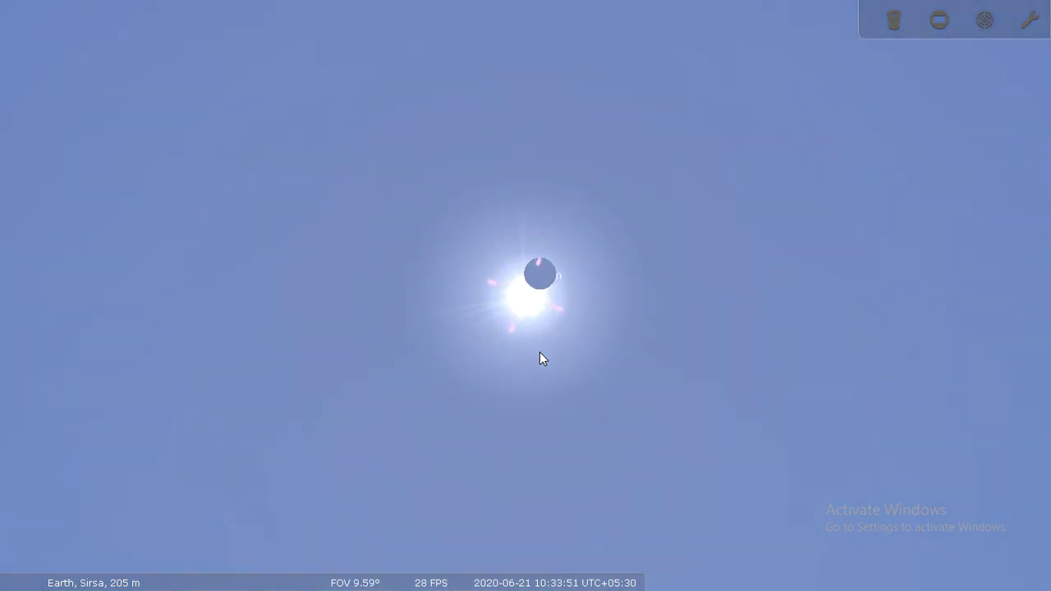
{"action": "scroll", "coordinate": [540, 358], "scroll_direction": "up", "scroll_amount": 1}
{"action": "scroll", "coordinate": [539, 359], "scroll_direction": "down", "scroll_amount": 1}
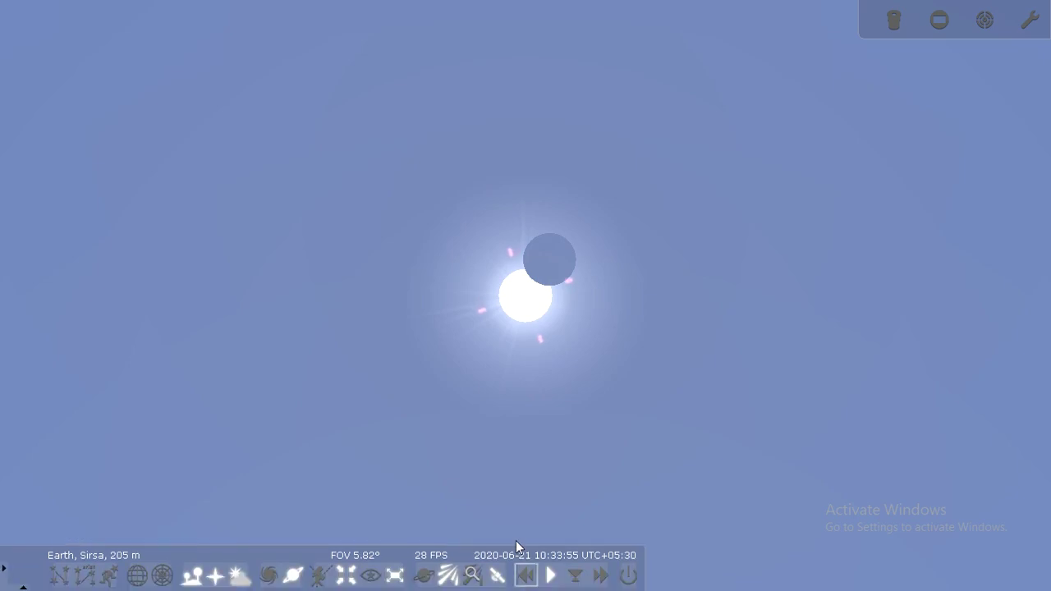
{"action": "key", "text": "a"}
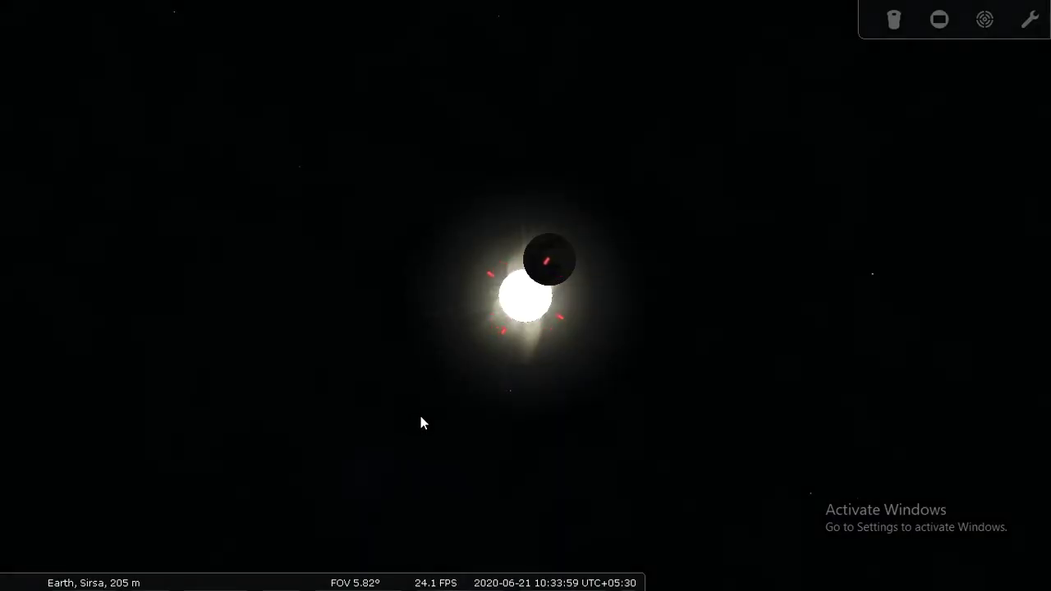
Step: Rewind time with J, then zoom in on the Sun as the Moon covers more of it
{"action": "key", "text": "j"}
{"action": "key", "text": "j"}
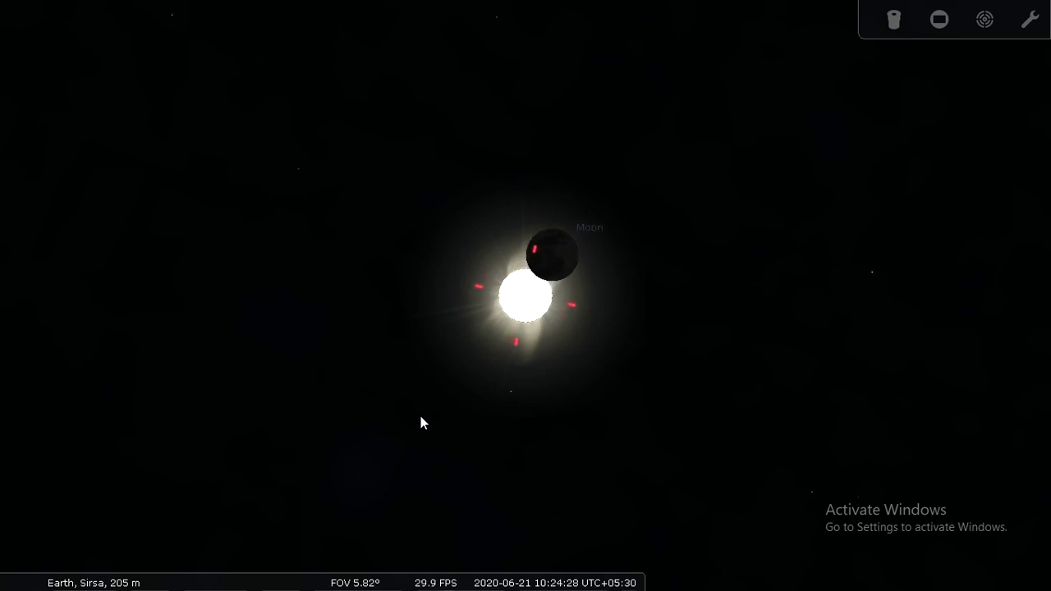
{"action": "scroll", "coordinate": [421, 418], "scroll_direction": "up", "scroll_amount": 3}
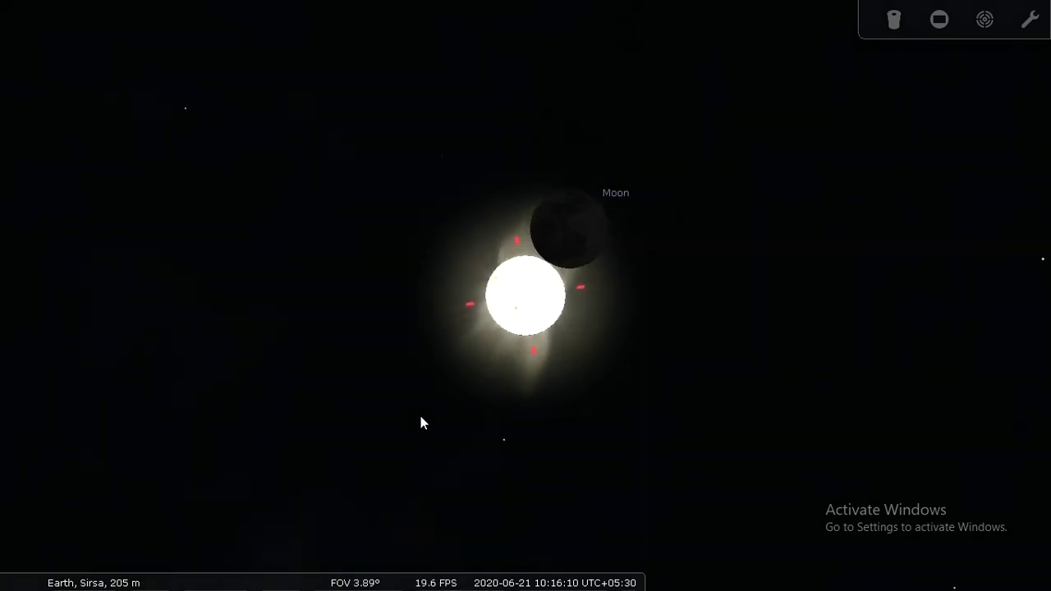
{"action": "scroll", "coordinate": [420, 423], "scroll_direction": "up", "scroll_amount": 2}
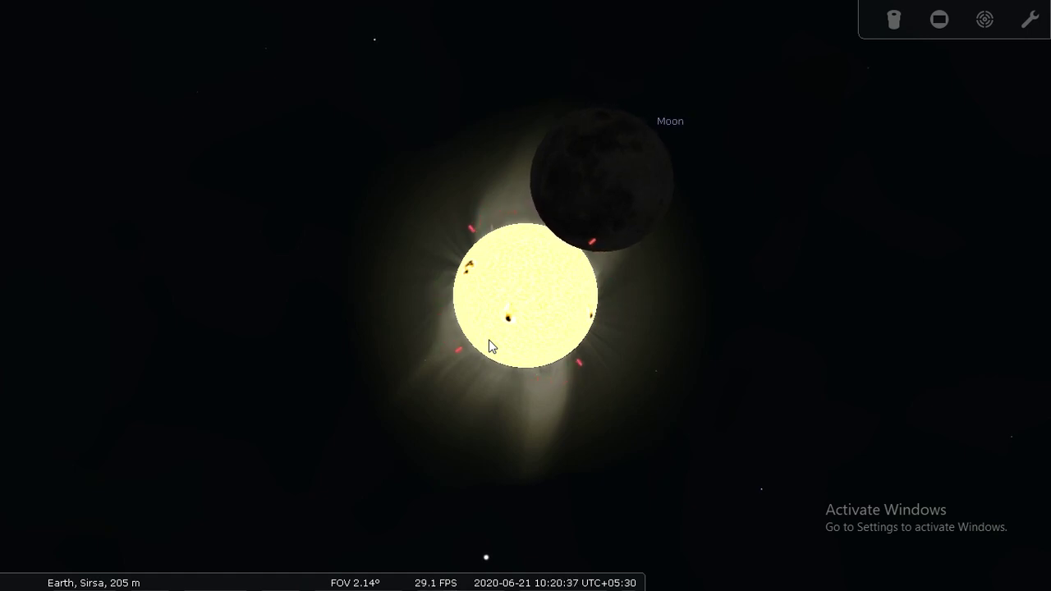
{"action": "scroll", "coordinate": [488, 339], "scroll_direction": "up", "scroll_amount": 2}
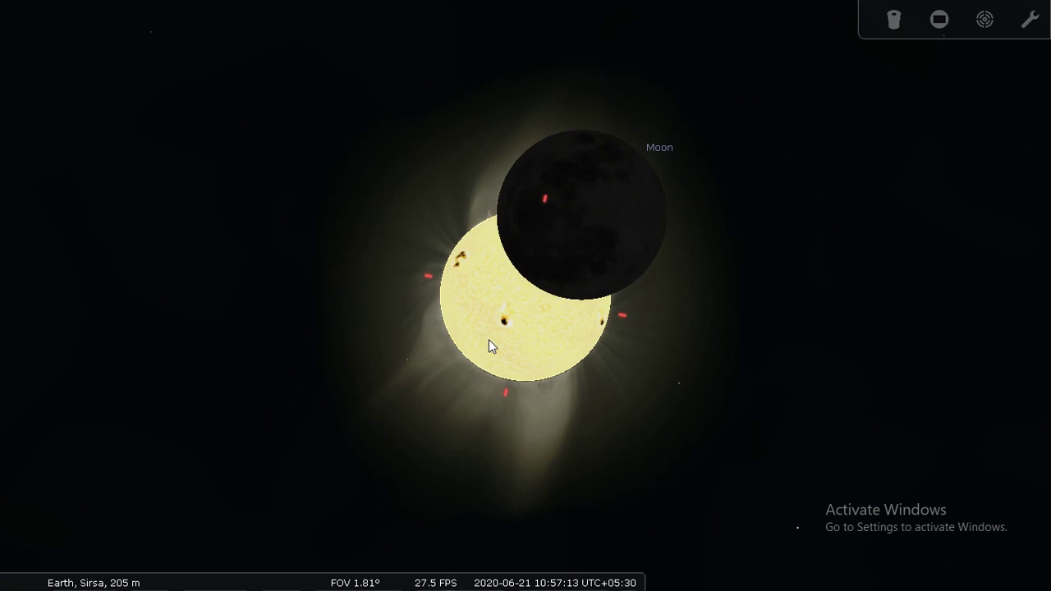
{"action": "scroll", "coordinate": [489, 339], "scroll_direction": "up", "scroll_amount": 1}
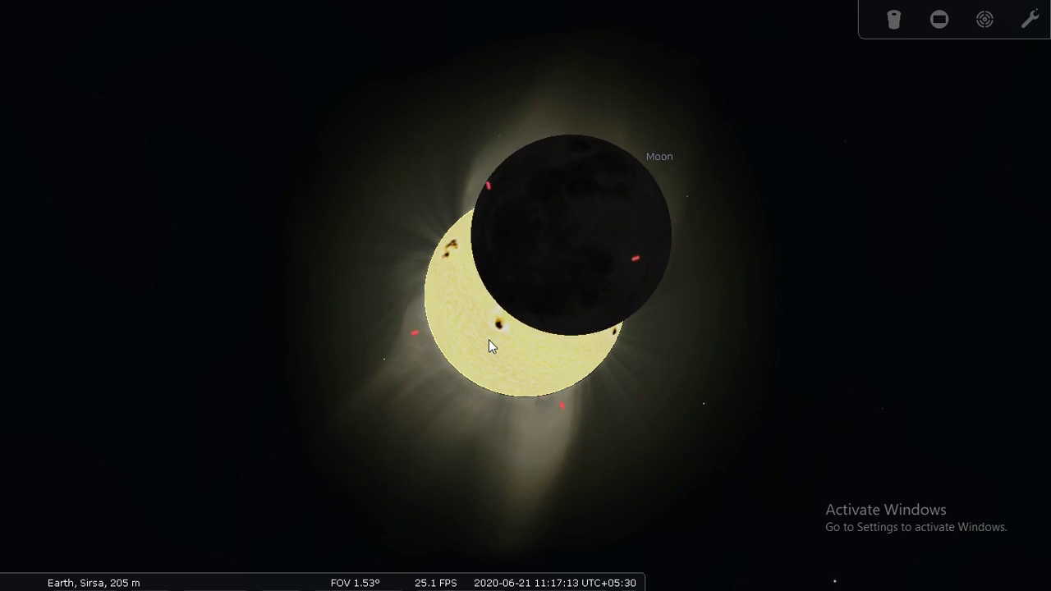
{"action": "scroll", "coordinate": [488, 339], "scroll_direction": "up", "scroll_amount": 3}
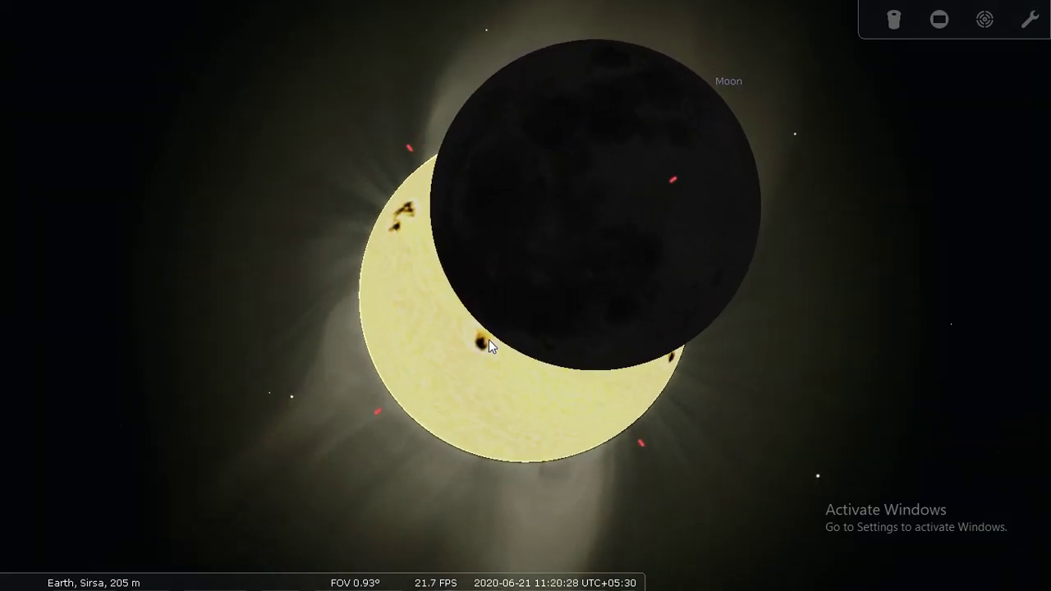
{"action": "scroll", "coordinate": [488, 339], "scroll_direction": "up", "scroll_amount": 1}
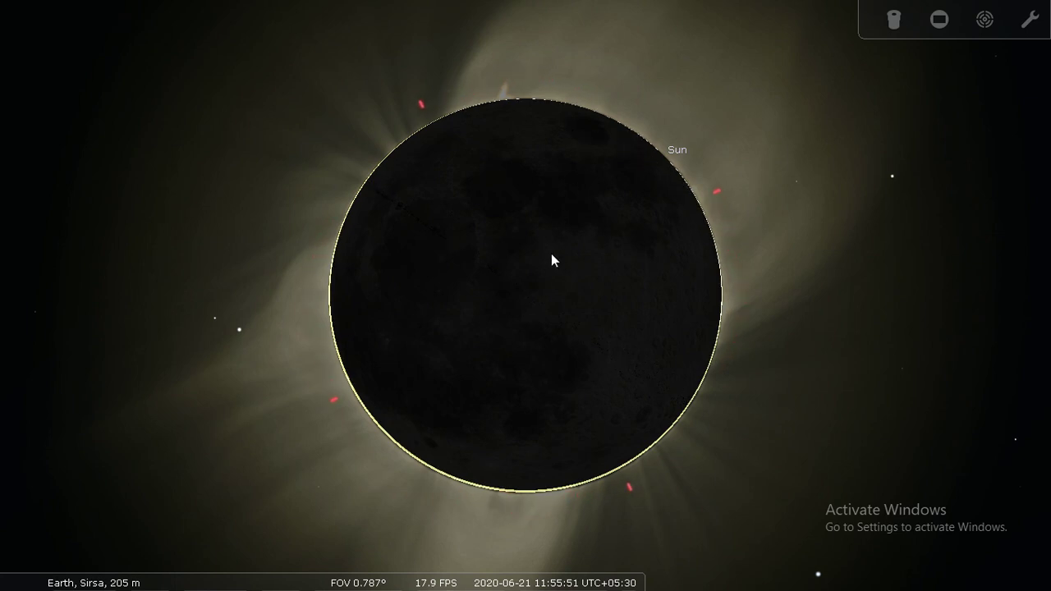
Step: Zoom out from the eclipsed Sun, then back in to about a 1.5° field of view
{"action": "scroll", "coordinate": [550, 268], "scroll_direction": "down", "scroll_amount": 1}
{"action": "scroll", "coordinate": [550, 263], "scroll_direction": "down", "scroll_amount": 1}
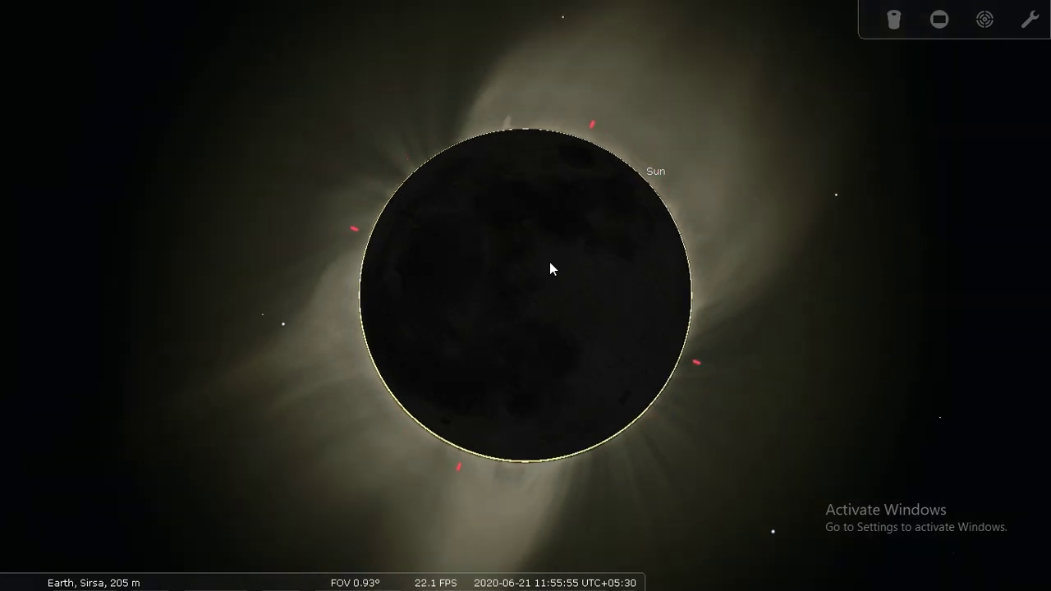
{"action": "scroll", "coordinate": [550, 264], "scroll_direction": "down", "scroll_amount": 1}
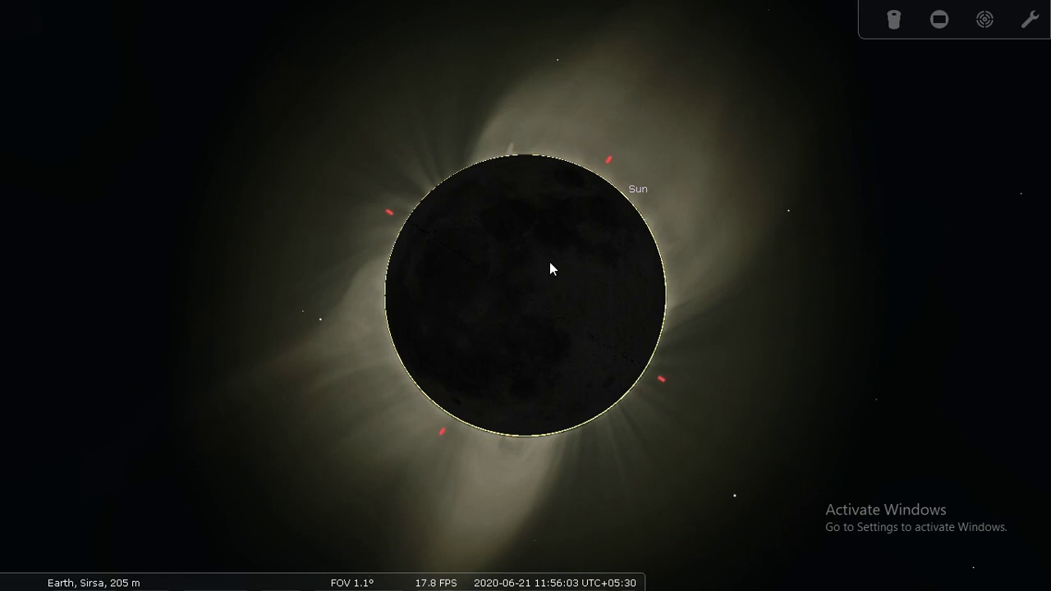
{"action": "scroll", "coordinate": [549, 262], "scroll_direction": "down", "scroll_amount": 3}
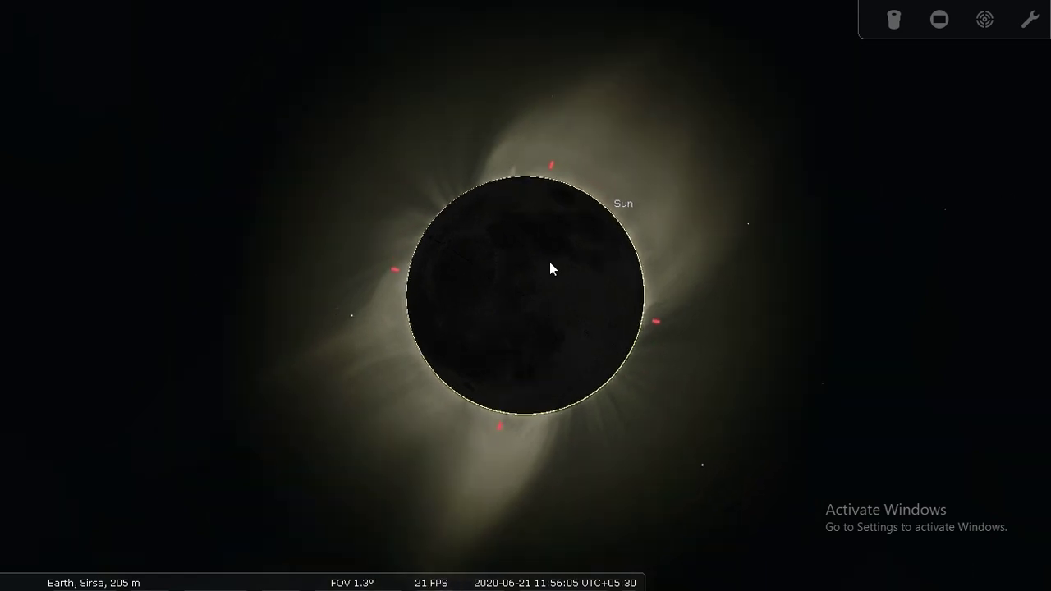
{"action": "scroll", "coordinate": [549, 262], "scroll_direction": "down", "scroll_amount": 3}
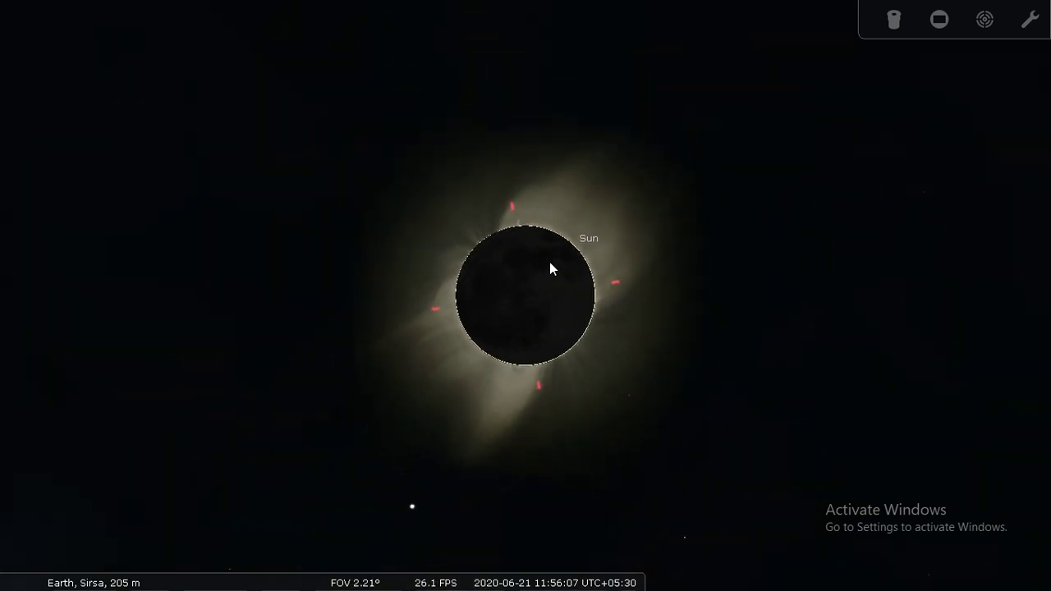
{"action": "scroll", "coordinate": [549, 262], "scroll_direction": "down", "scroll_amount": 1}
{"action": "scroll", "coordinate": [549, 262], "scroll_direction": "down", "scroll_amount": 1}
{"action": "scroll", "coordinate": [549, 262], "scroll_direction": "up", "scroll_amount": 2}
{"action": "scroll", "coordinate": [549, 262], "scroll_direction": "up", "scroll_amount": 2}
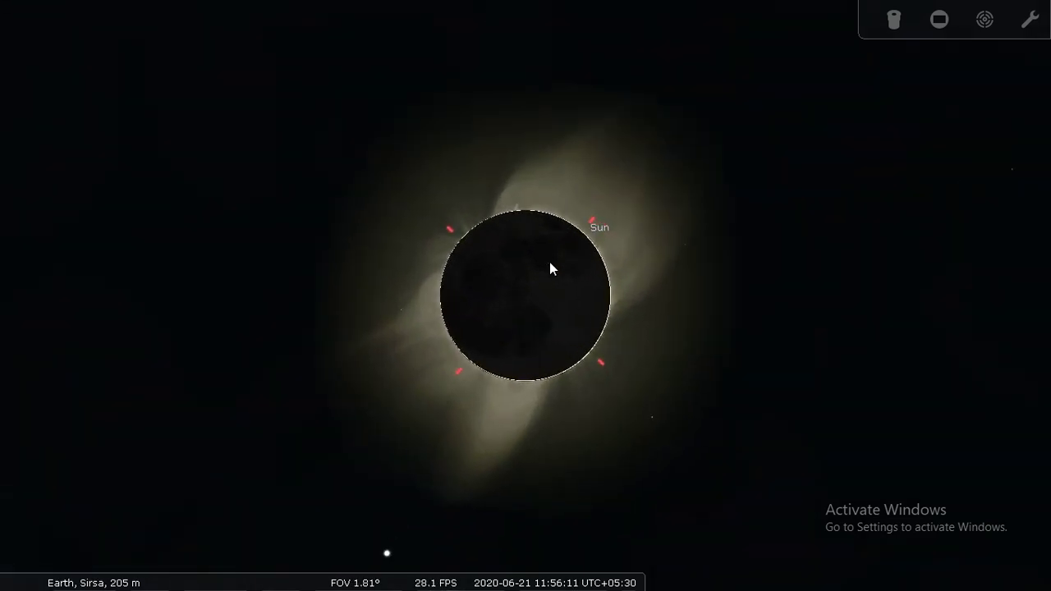
{"action": "scroll", "coordinate": [550, 262], "scroll_direction": "up", "scroll_amount": 1}
{"action": "scroll", "coordinate": [549, 262], "scroll_direction": "down", "scroll_amount": 6}
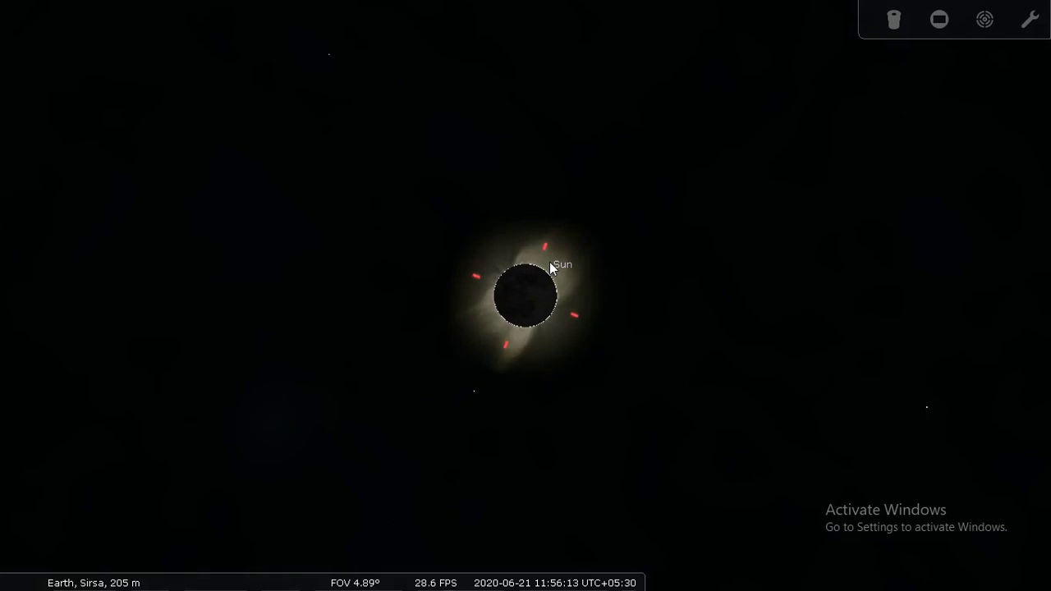
{"action": "scroll", "coordinate": [549, 261], "scroll_direction": "down", "scroll_amount": 3}
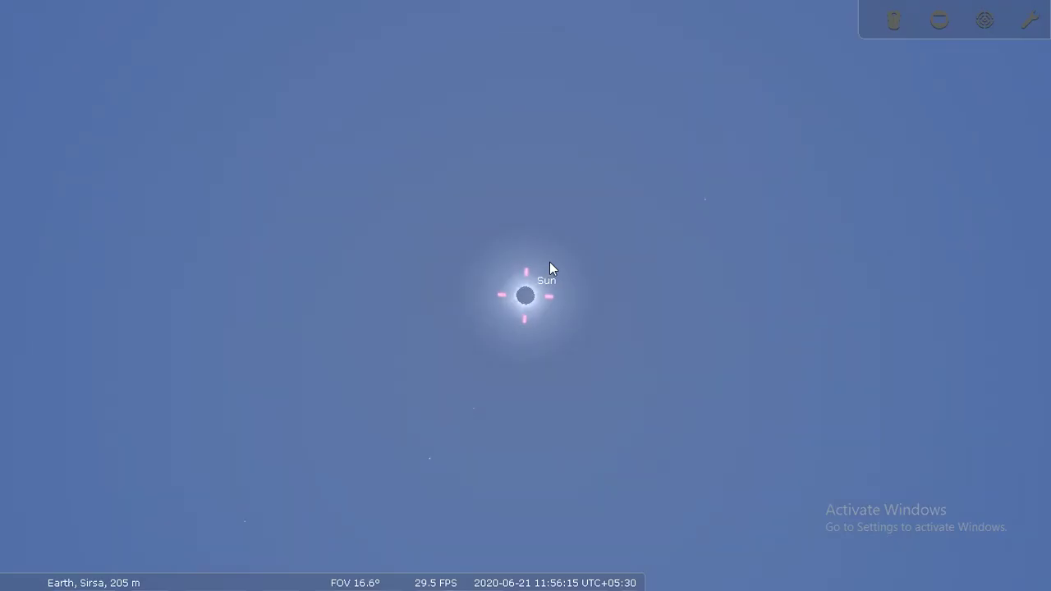
{"action": "scroll", "coordinate": [550, 262], "scroll_direction": "up", "scroll_amount": 2}
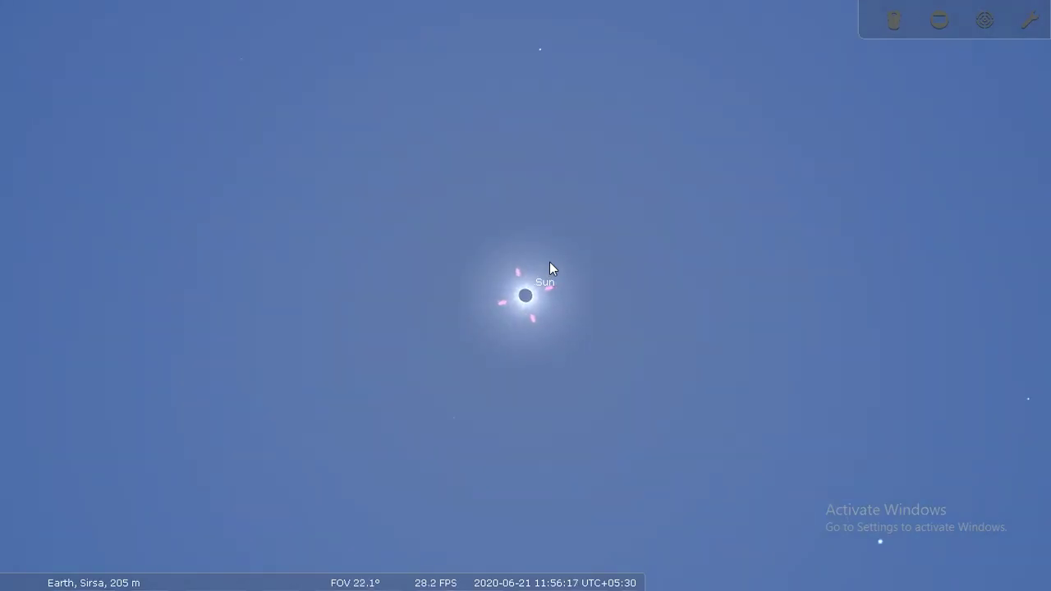
{"action": "scroll", "coordinate": [549, 262], "scroll_direction": "up", "scroll_amount": 3}
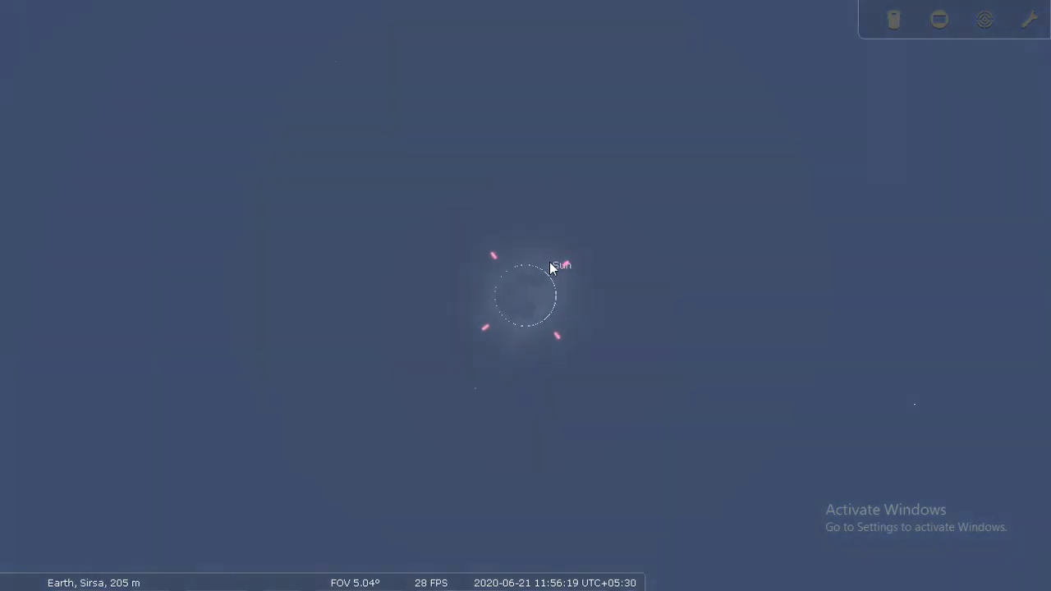
{"action": "scroll", "coordinate": [549, 262], "scroll_direction": "up", "scroll_amount": 3}
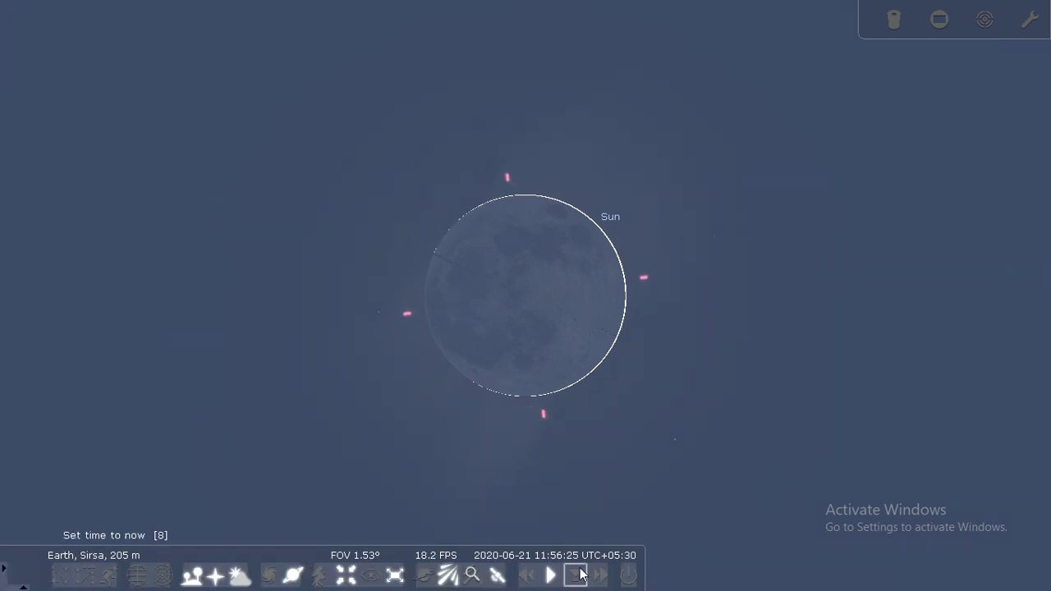
Step: Zoom in on the Sun and speed up time to 12:12, when a bright solar crescent emerges
{"action": "scroll", "coordinate": [525, 330], "scroll_direction": "up", "scroll_amount": 2}
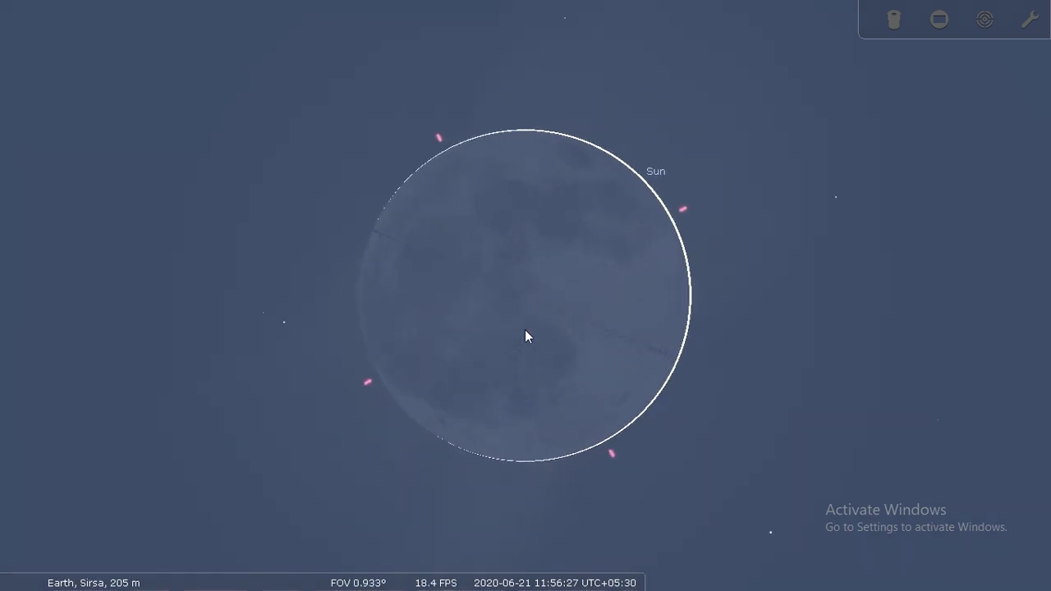
{"action": "scroll", "coordinate": [525, 331], "scroll_direction": "up", "scroll_amount": 1}
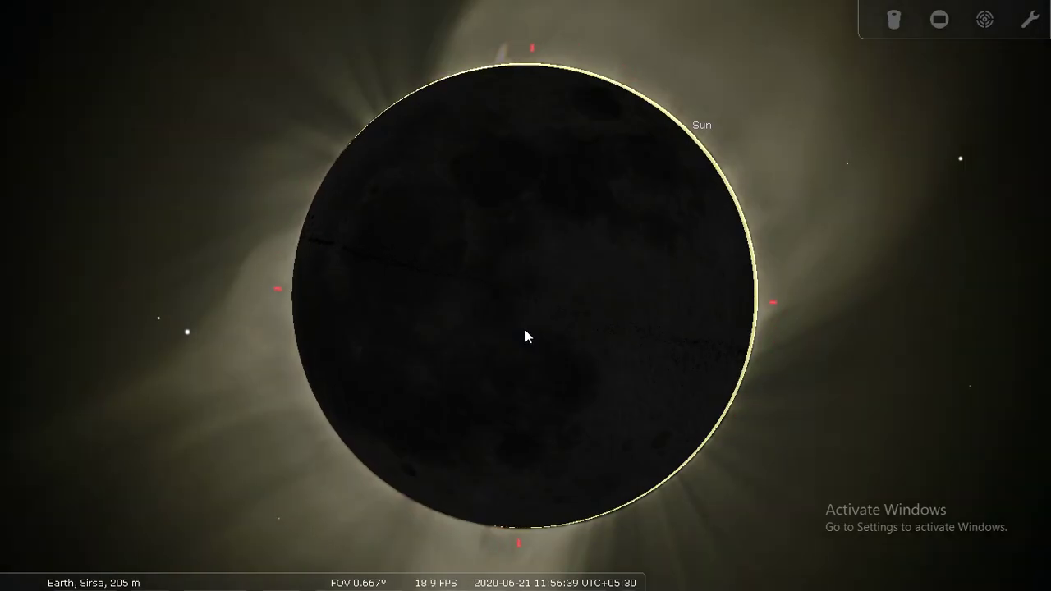
{"action": "key", "text": "l"}
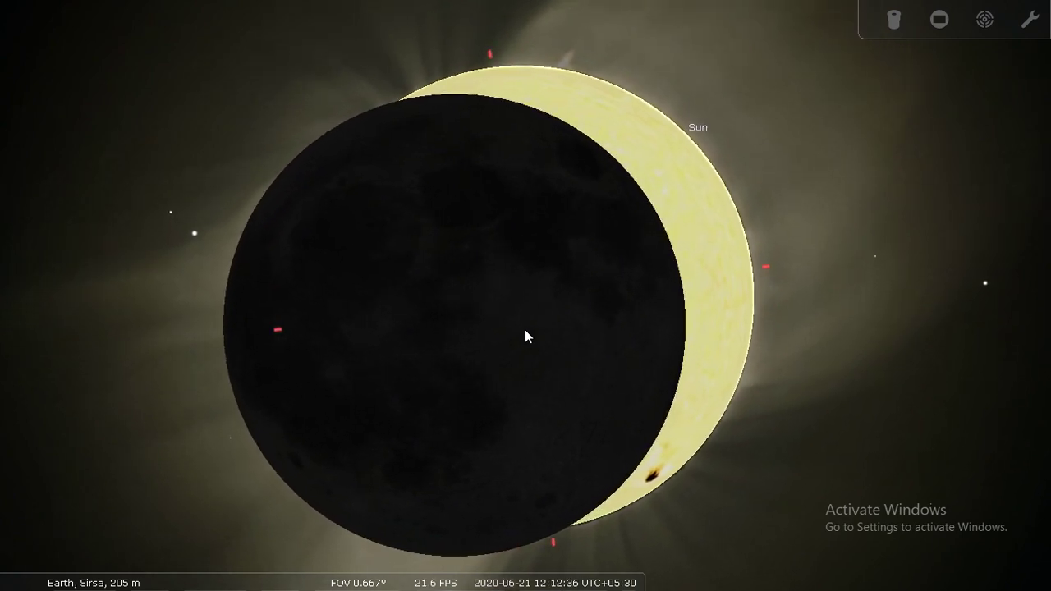
{"action": "scroll", "coordinate": [405, 355], "scroll_direction": "down", "scroll_amount": 4}
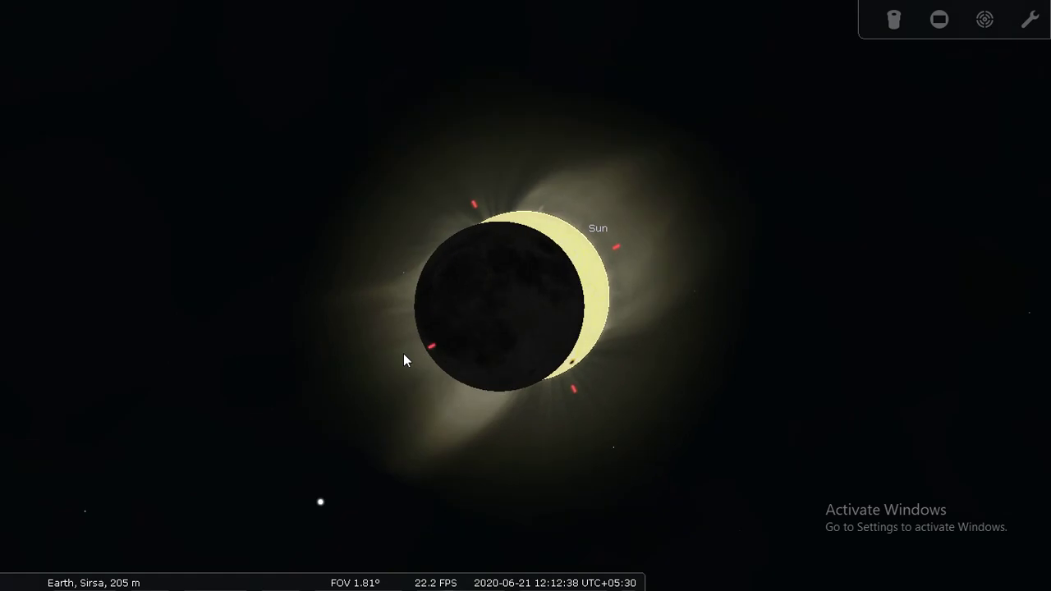
Step: Set the observing planet to Moon in the Location settings, keeping Sirsa's coordinates
{"action": "mouse_move", "coordinate": [4, 370]}
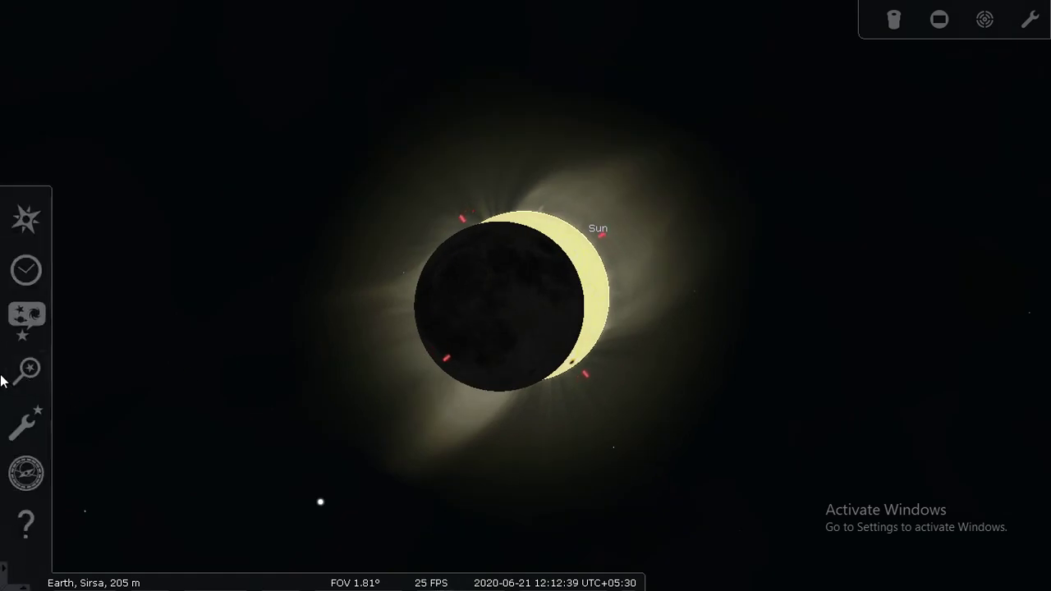
{"action": "left_click", "coordinate": [23, 223]}
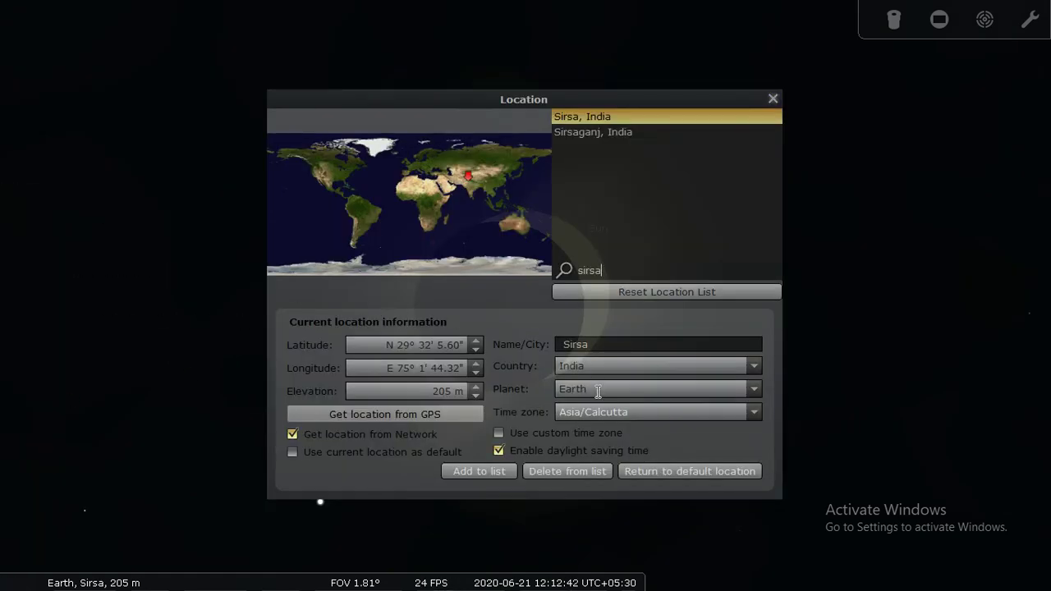
{"action": "type", "text": "moon"}
{"action": "key", "text": "Return"}
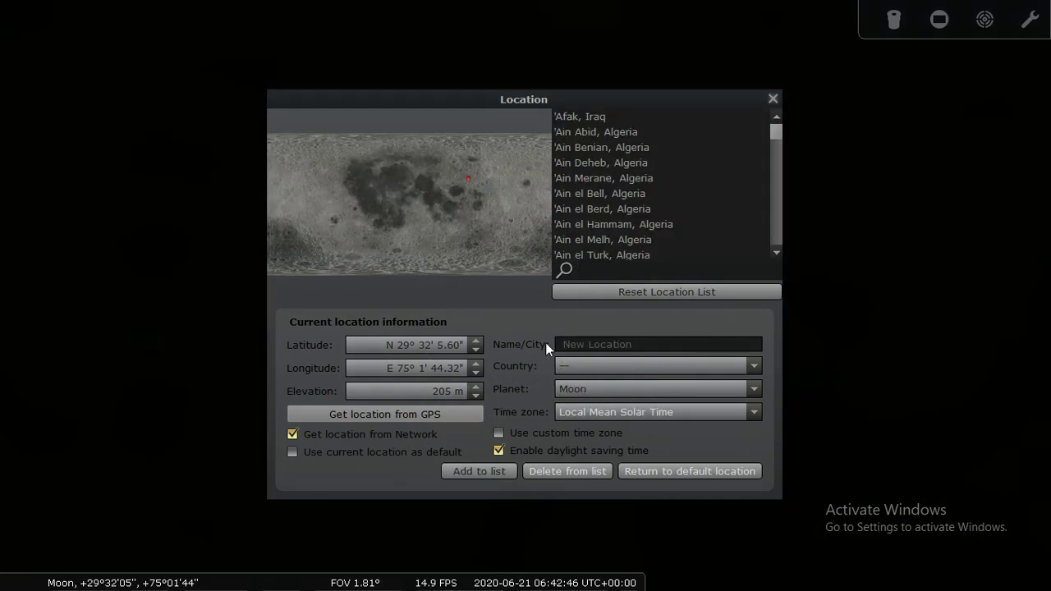
{"action": "left_click", "coordinate": [772, 99]}
{"action": "scroll", "coordinate": [523, 292], "scroll_direction": "down", "scroll_amount": 4}
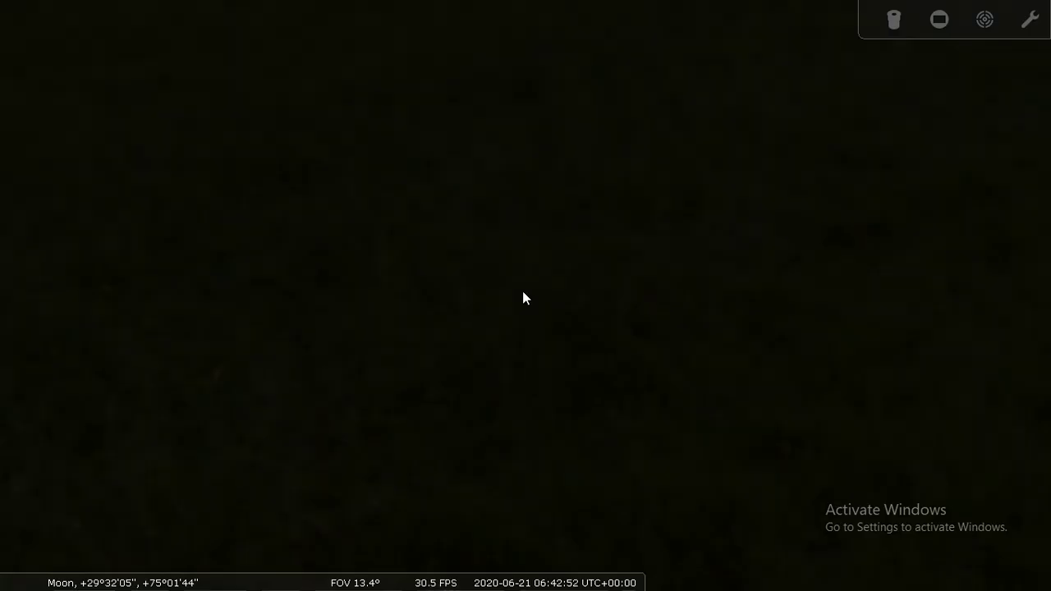
Step: Pan the lunar sky from east round to west and select Earth just above the horizon
{"action": "scroll", "coordinate": [522, 290], "scroll_direction": "down", "scroll_amount": 5}
{"action": "scroll", "coordinate": [522, 290], "scroll_direction": "up", "scroll_amount": 1}
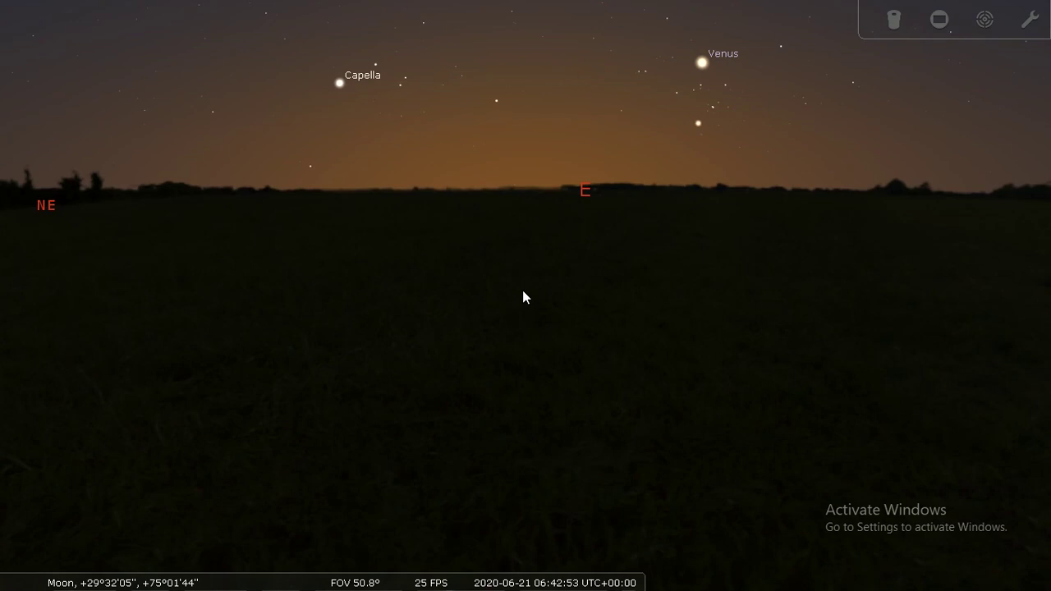
{"action": "left_click_drag", "start_coordinate": [551, 262], "coordinate": [218, 405]}
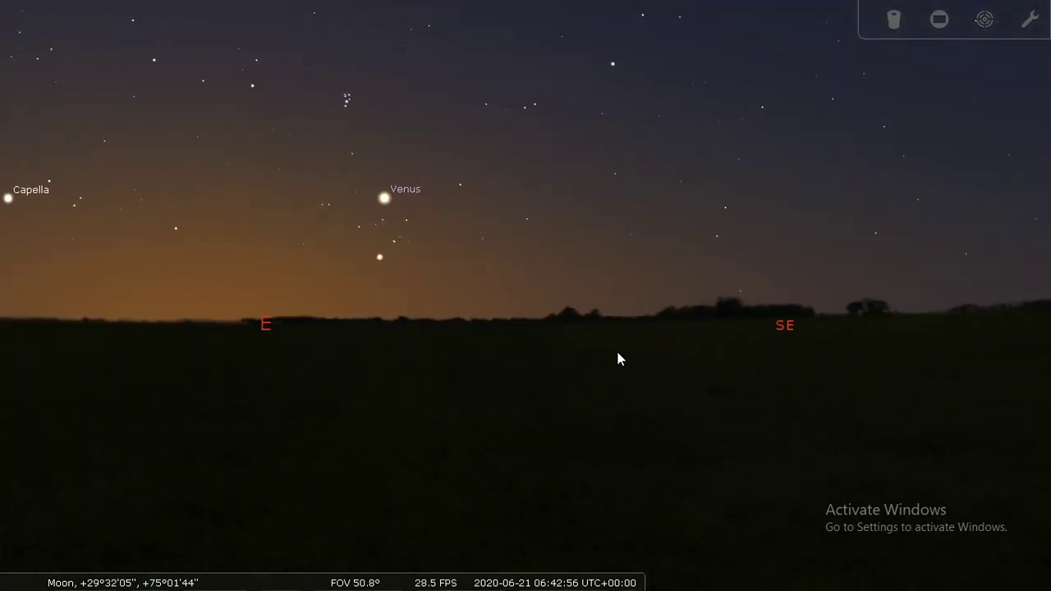
{"action": "left_click_drag", "start_coordinate": [616, 359], "coordinate": [494, 358]}
{"action": "left_click_drag", "start_coordinate": [944, 362], "coordinate": [208, 371]}
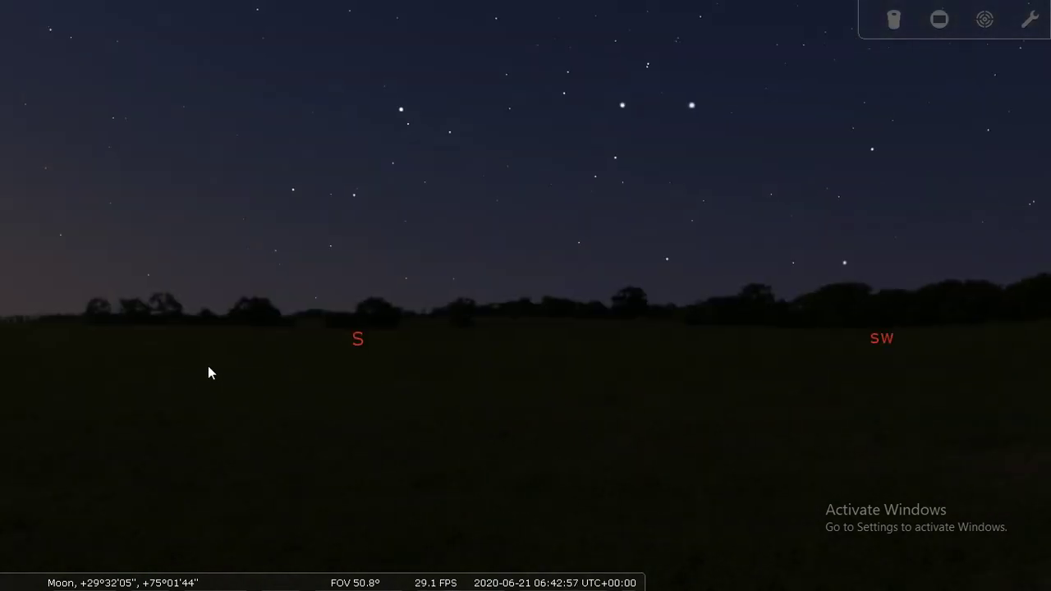
{"action": "left_click_drag", "start_coordinate": [713, 365], "coordinate": [546, 368]}
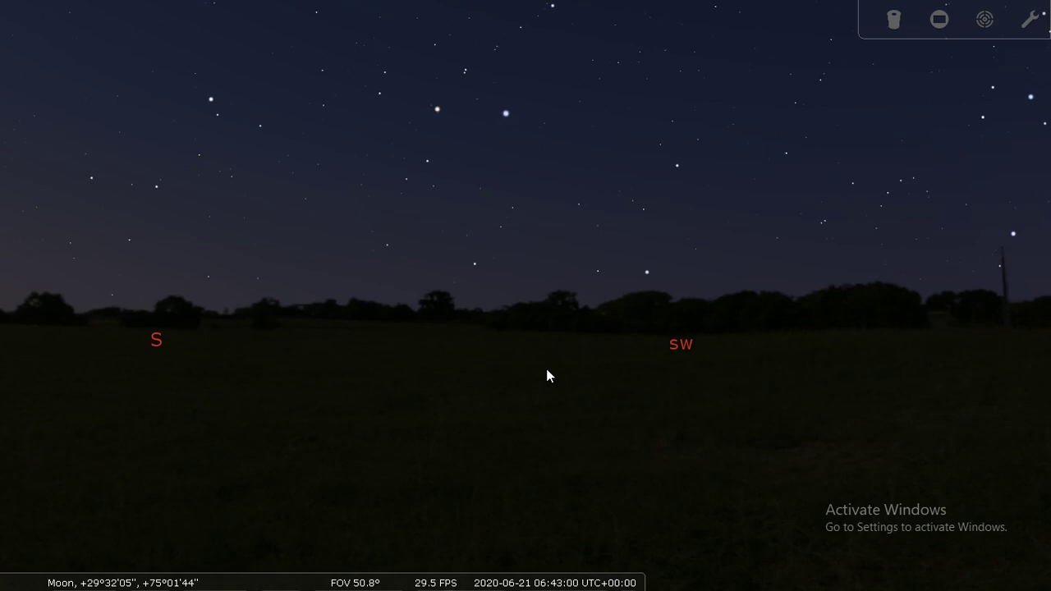
{"action": "left_click_drag", "start_coordinate": [720, 382], "coordinate": [238, 361]}
{"action": "left_click_drag", "start_coordinate": [645, 349], "coordinate": [500, 366]}
{"action": "left_click", "coordinate": [515, 241]}
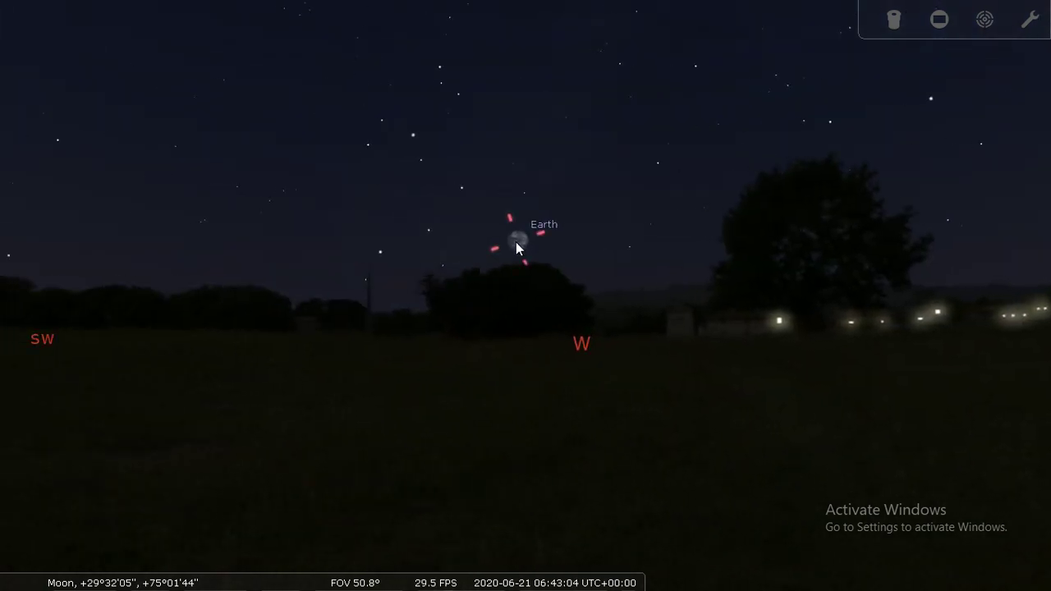
Step: Centre the view on Earth and zoom in on its disc
{"action": "scroll", "coordinate": [552, 364], "scroll_direction": "up", "scroll_amount": 3}
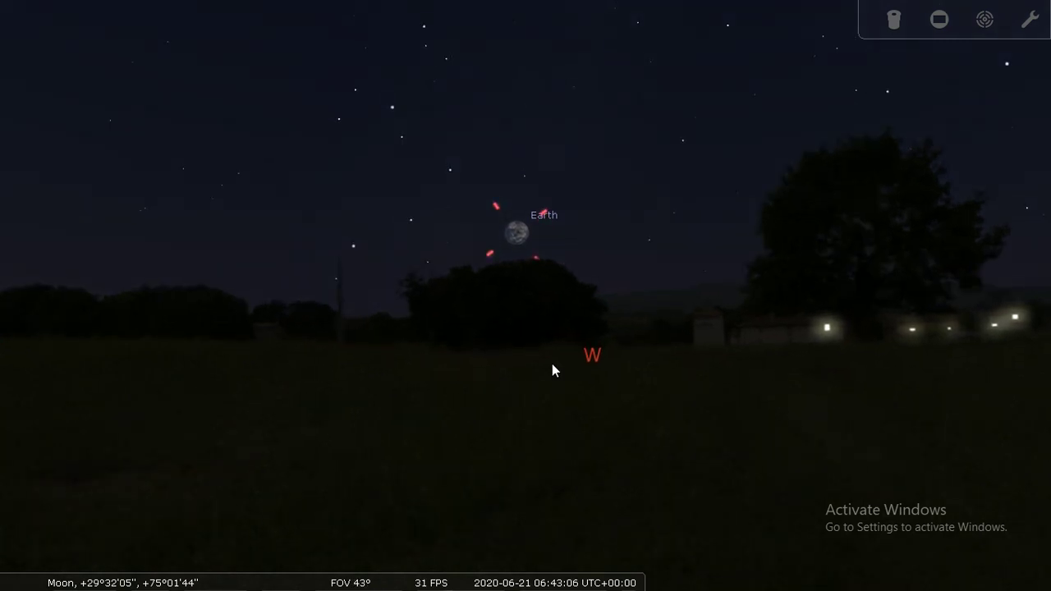
{"action": "key", "text": "slash"}
{"action": "scroll", "coordinate": [552, 364], "scroll_direction": "up", "scroll_amount": 5}
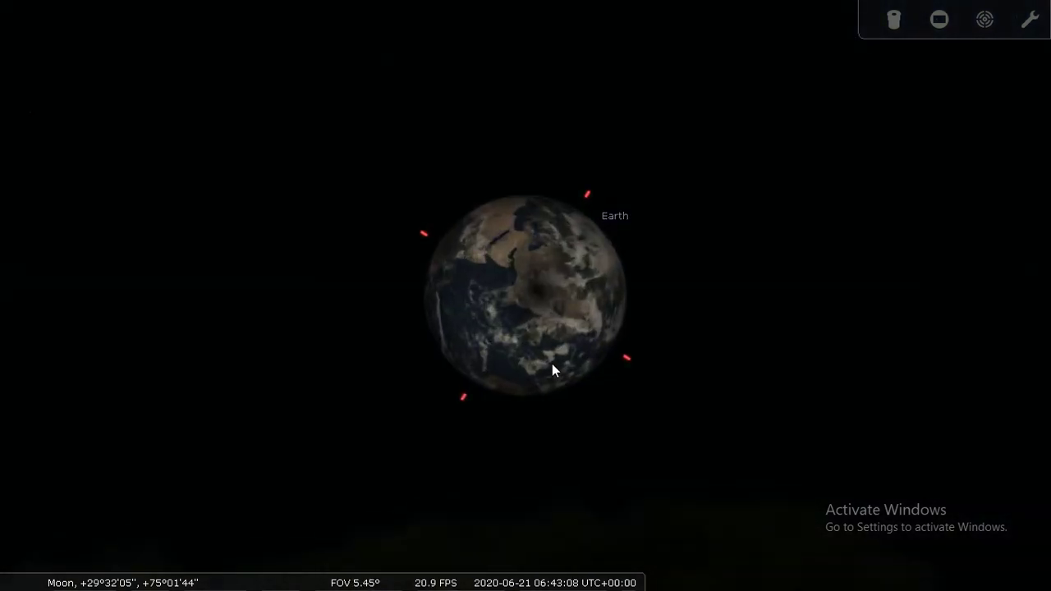
{"action": "scroll", "coordinate": [580, 289], "scroll_direction": "up", "scroll_amount": 2}
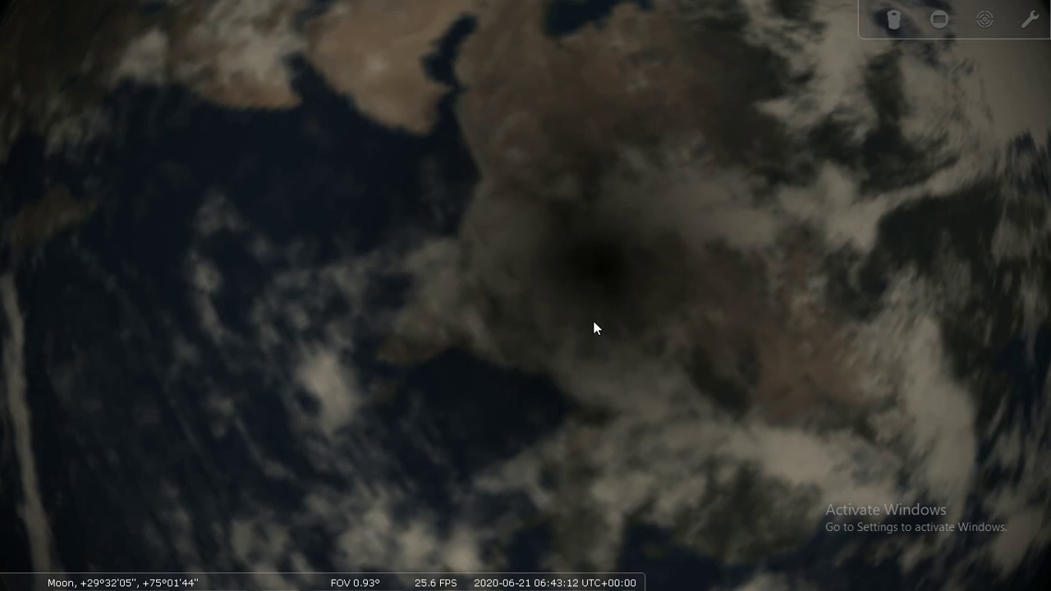
{"action": "scroll", "coordinate": [588, 345], "scroll_direction": "down", "scroll_amount": 3}
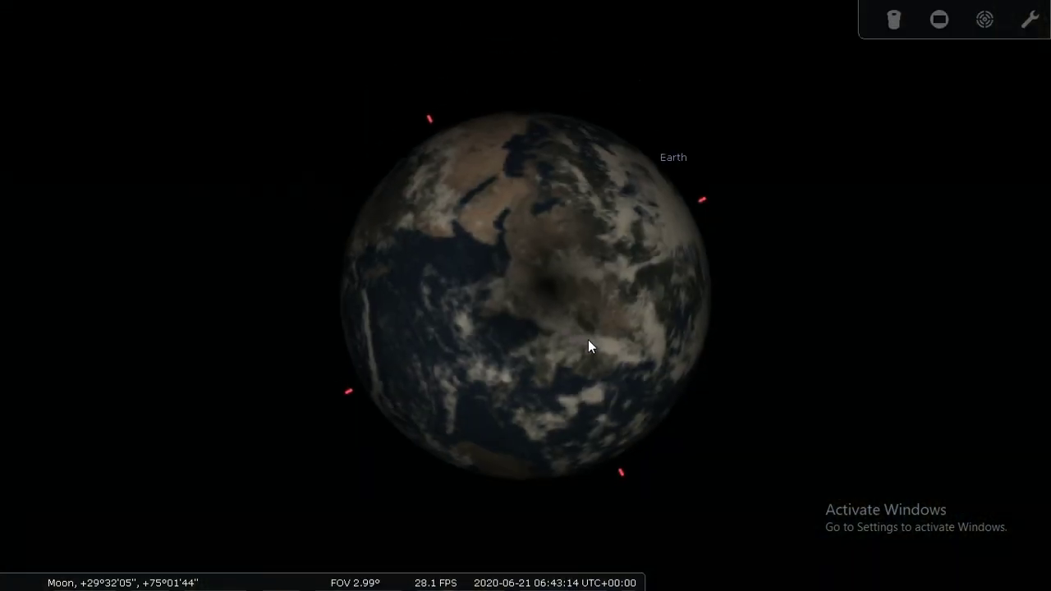
Step: Speed time up, slow and reverse it, stop the clock, then resume normal forward time
{"action": "key", "text": "l"}
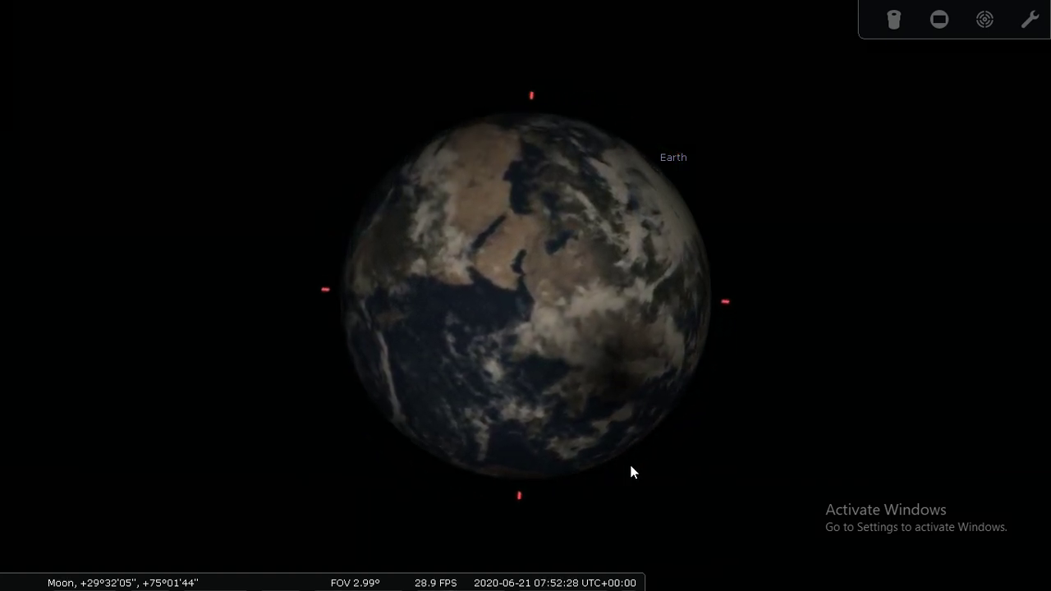
{"action": "key", "text": "j"}
{"action": "key", "text": "j"}
{"action": "key", "text": "j"}
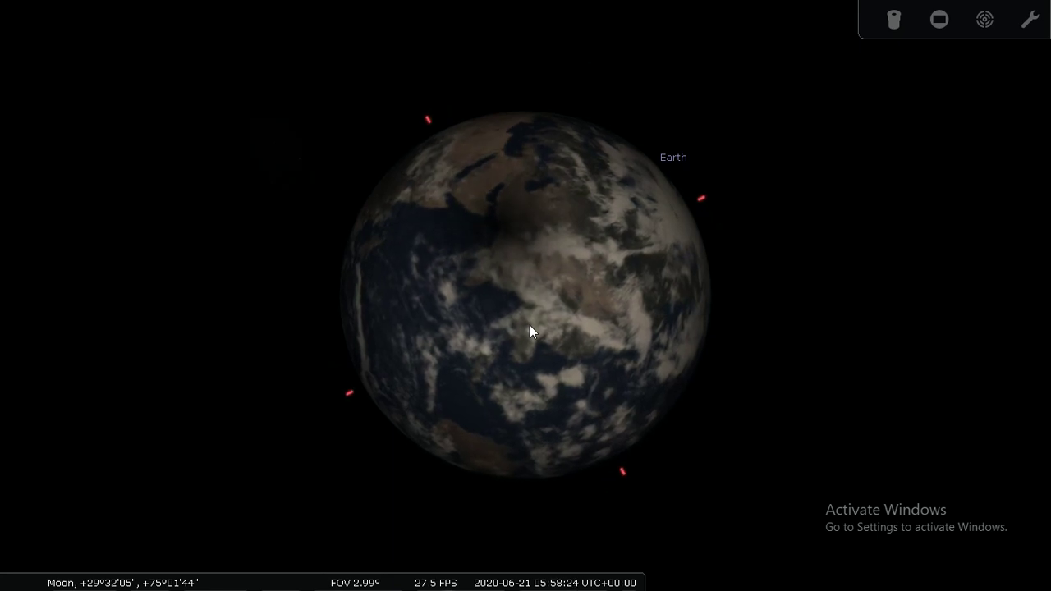
{"action": "key", "text": "j"}
{"action": "key", "text": "7"}
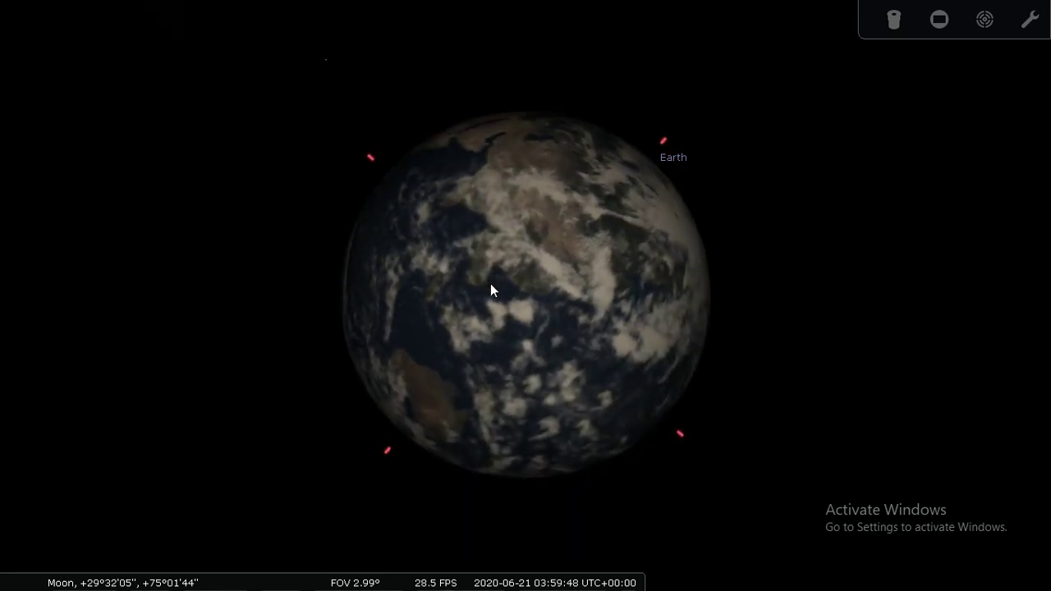
{"action": "key", "text": "l"}
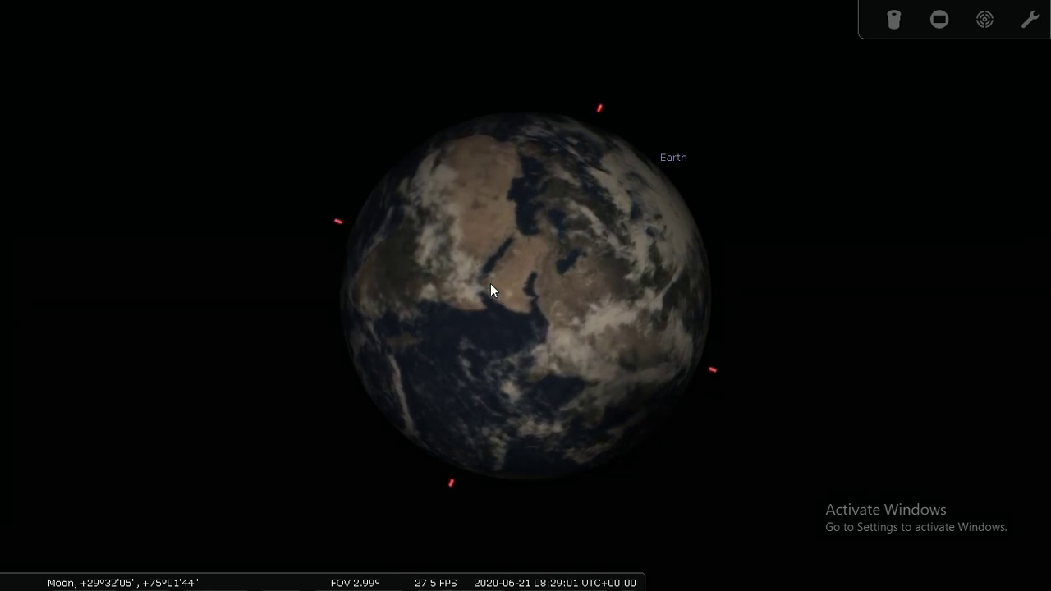
{"action": "scroll", "coordinate": [494, 298], "scroll_direction": "down", "scroll_amount": 2}
{"action": "scroll", "coordinate": [494, 299], "scroll_direction": "down", "scroll_amount": 4}
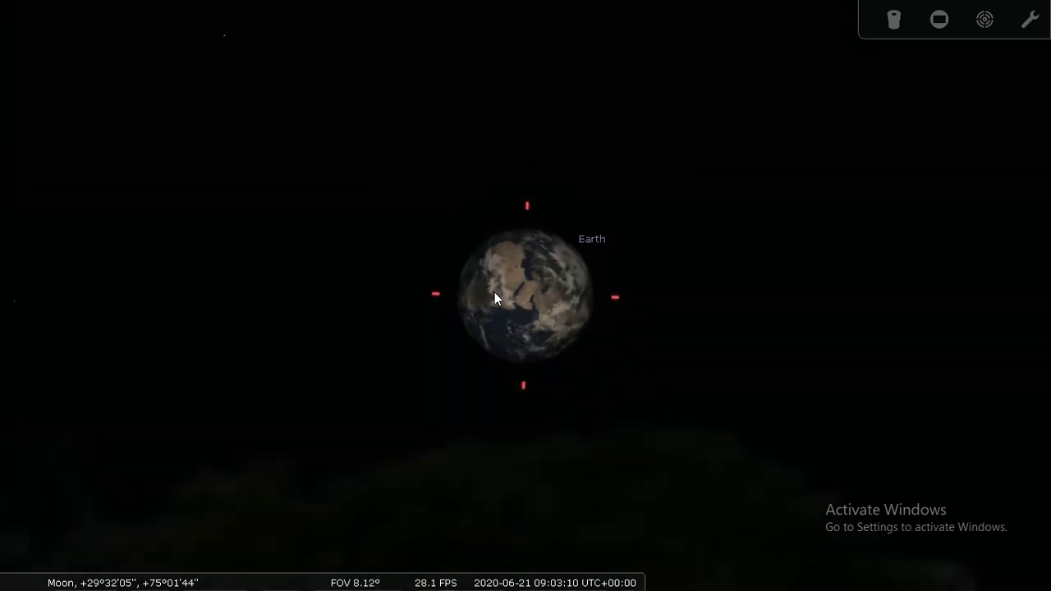